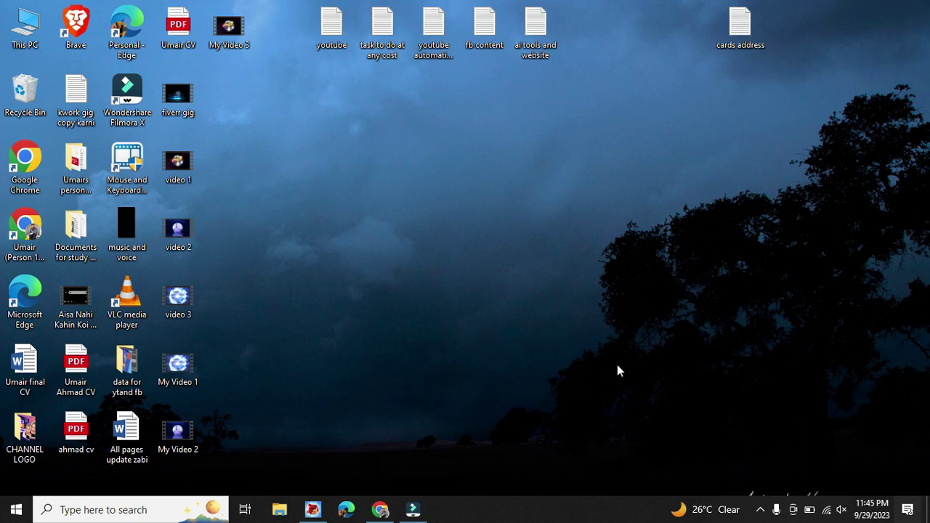
# Clear Chrome's address bar and run a Google search for 'digistore24'.
pyautogui.click(380, 509)
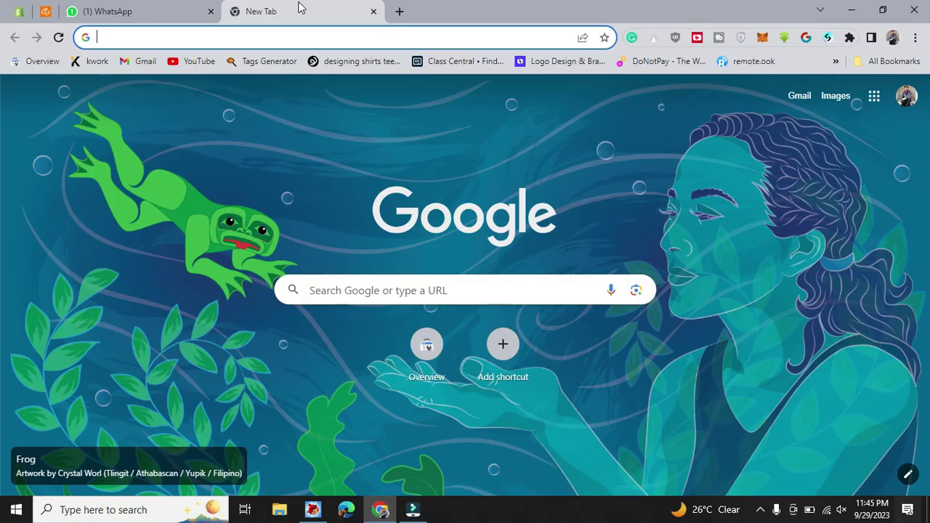
pyautogui.click(300, 32)
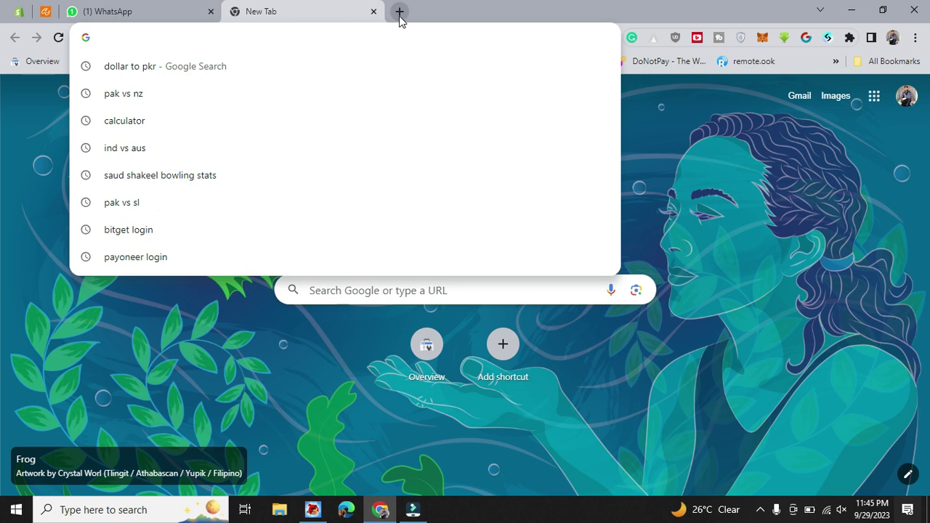
pyautogui.click(327, 40)
pyautogui.press('Down')
pyautogui.write('`')
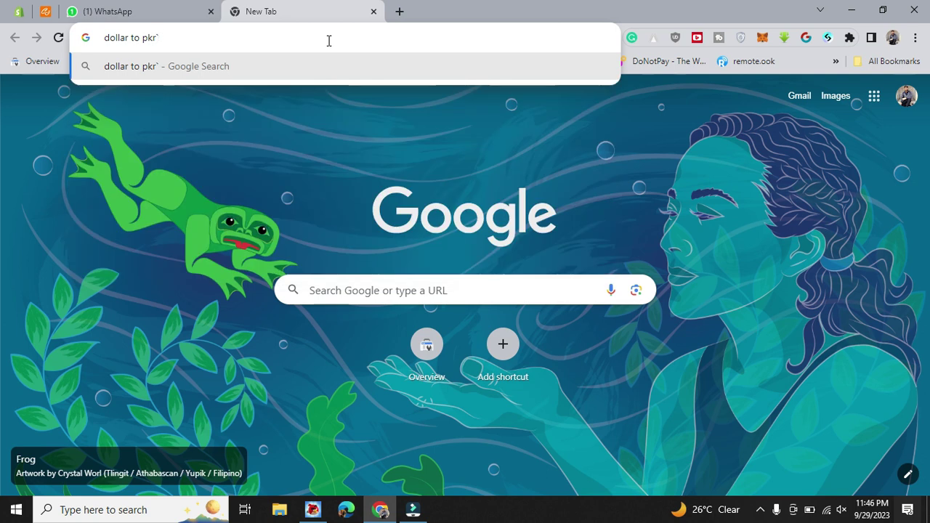
pyautogui.hotkey('ctrl', 'a')
pyautogui.write('\\')
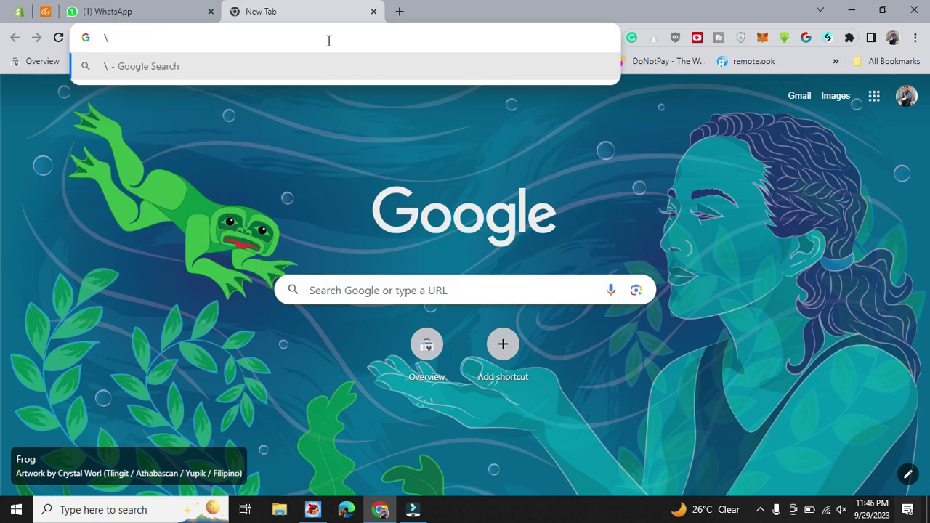
pyautogui.press('BackSpace')
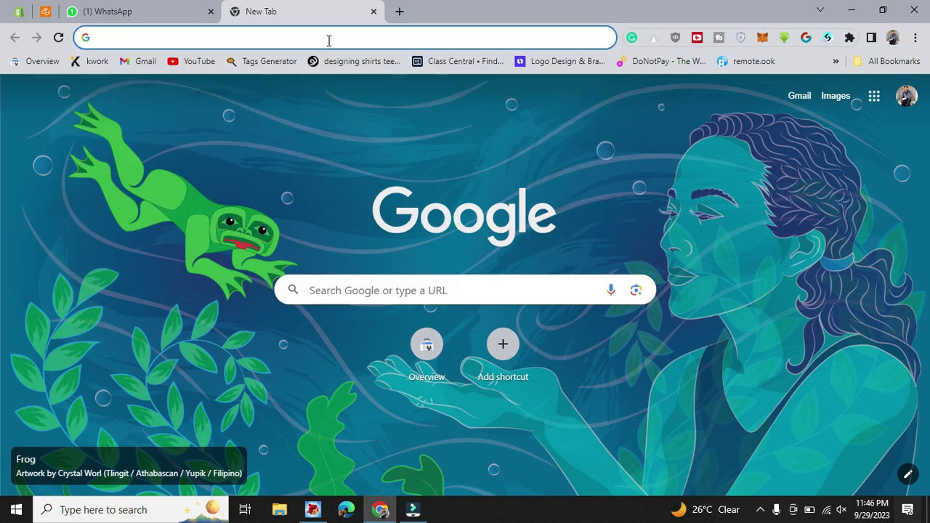
pyautogui.write('dig')
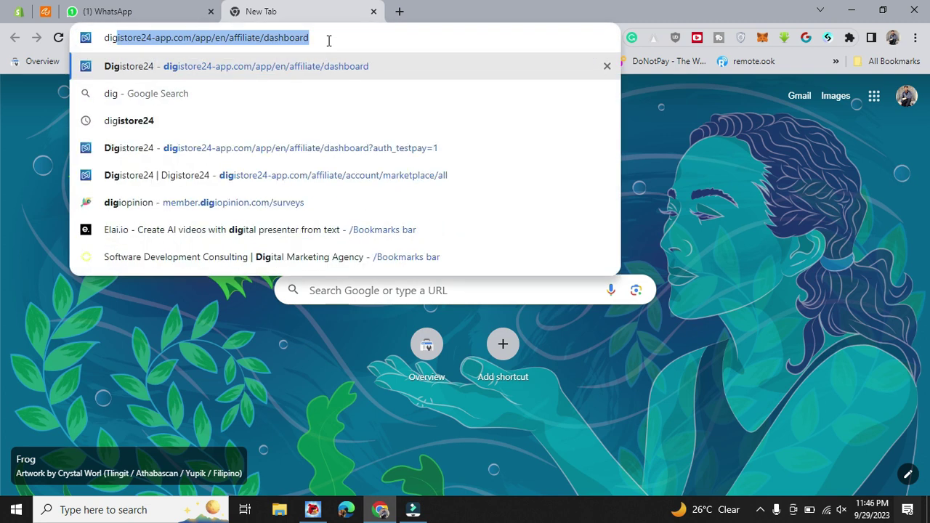
pyautogui.write('i')
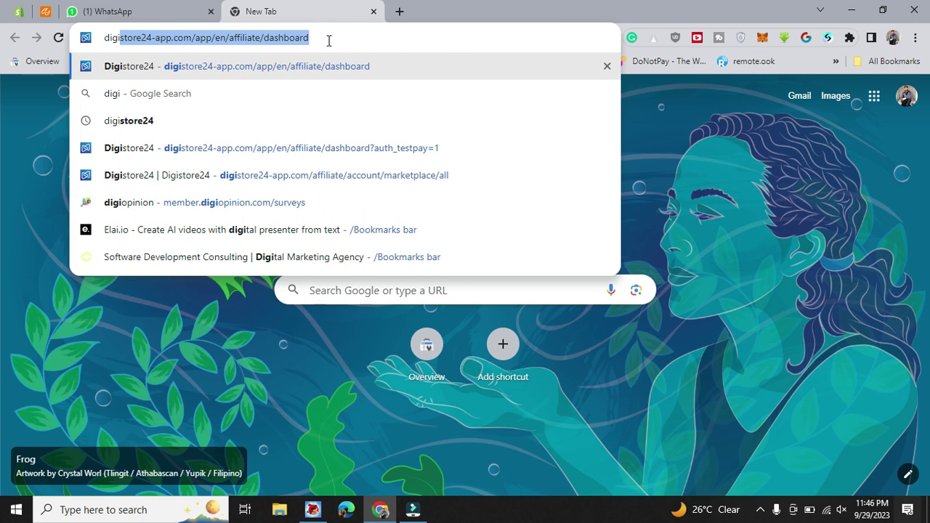
pyautogui.write('store')
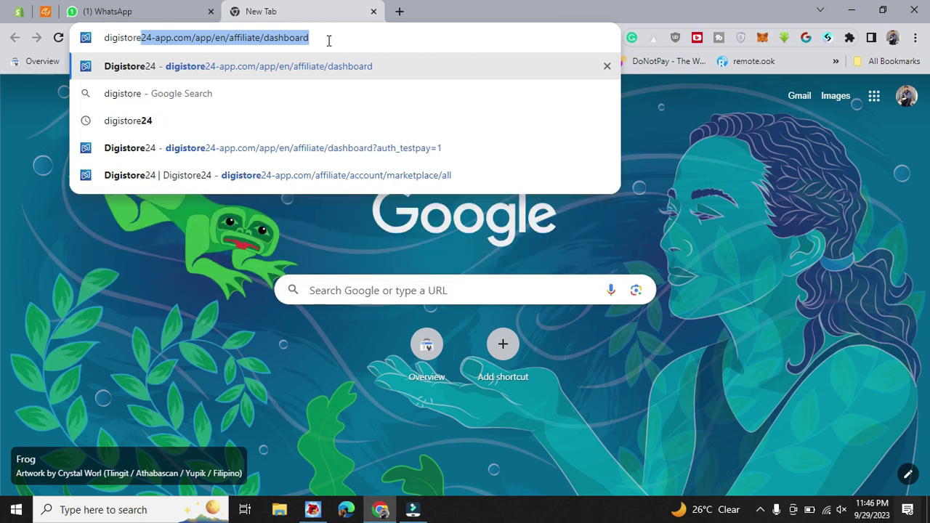
pyautogui.write('24')
pyautogui.press('Return')
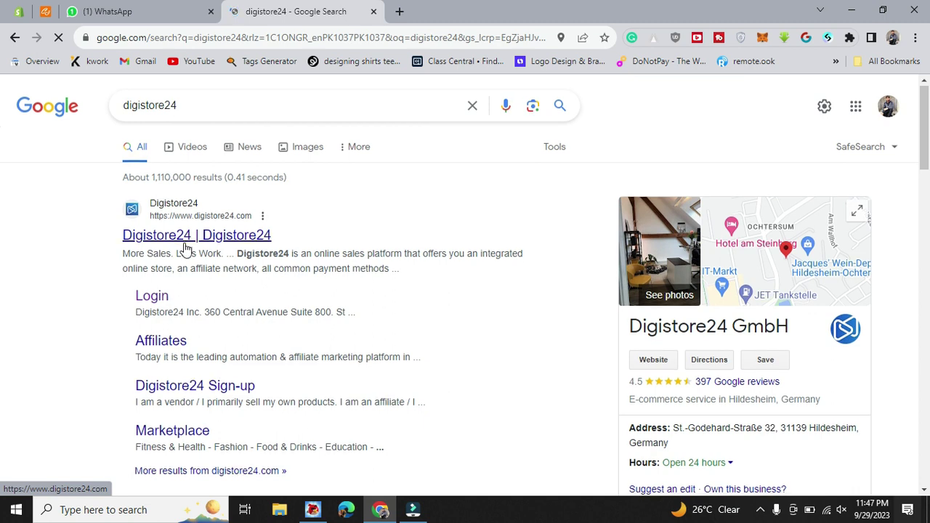
# Open the 'Digistore24 | Digistore24' result to reach digistore24.com.
pyautogui.scroll(-1, 185, 248)
pyautogui.scroll(-1, 186, 244)
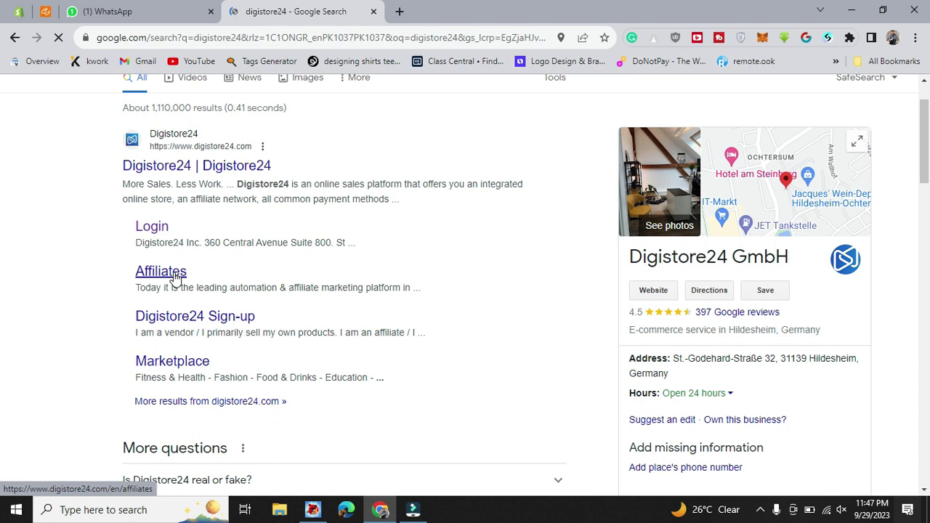
pyautogui.scroll(1, 229, 221)
pyautogui.click(233, 206)
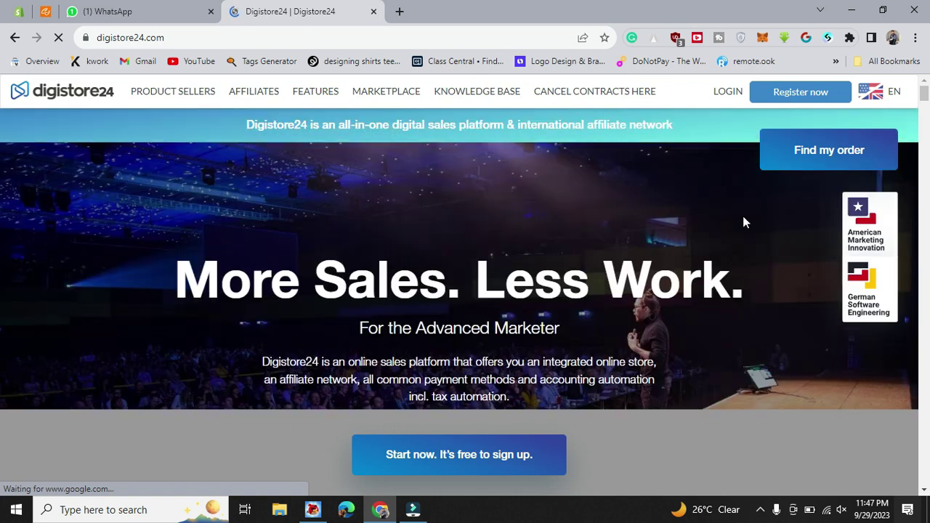
# Scroll through the Digistore24 homepage to review its 'More Sales. Less Work.' platform overview.
pyautogui.scroll(-1, 743, 216)
pyautogui.scroll(1, 742, 216)
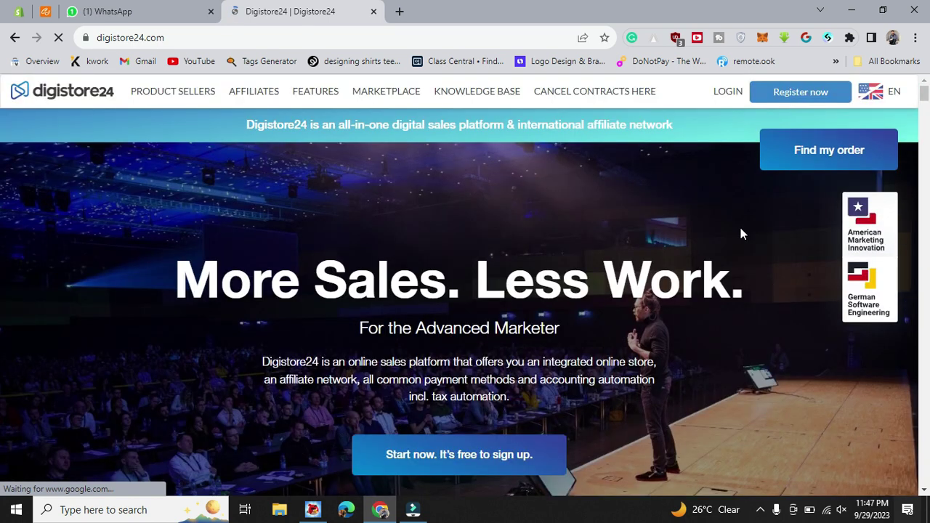
pyautogui.scroll(-1, 739, 224)
pyautogui.scroll(-3, 737, 252)
pyautogui.scroll(-2, 741, 215)
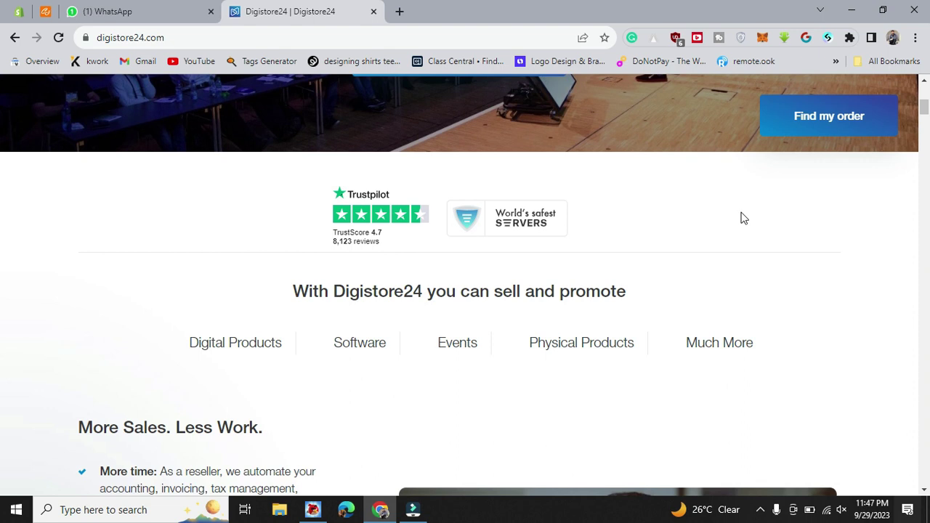
pyautogui.scroll(-2, 743, 218)
pyautogui.scroll(-2, 369, 348)
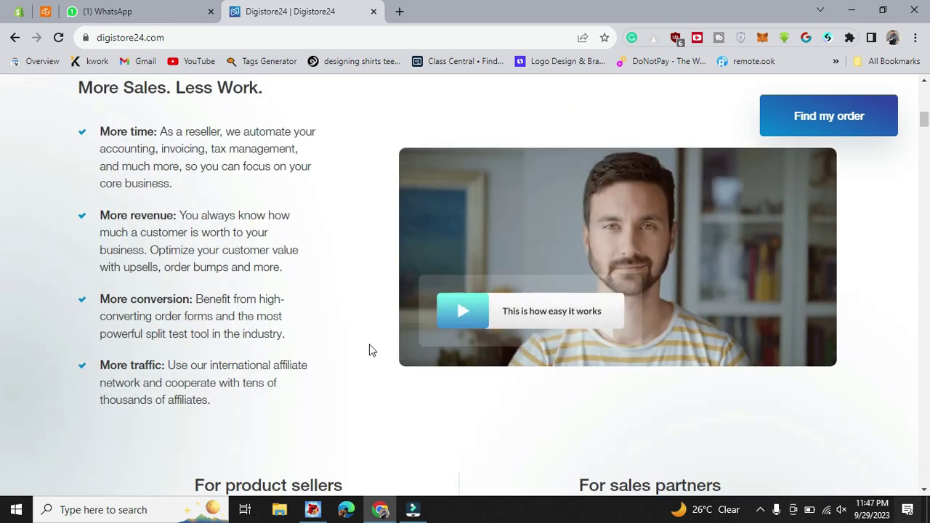
pyautogui.scroll(1, 369, 349)
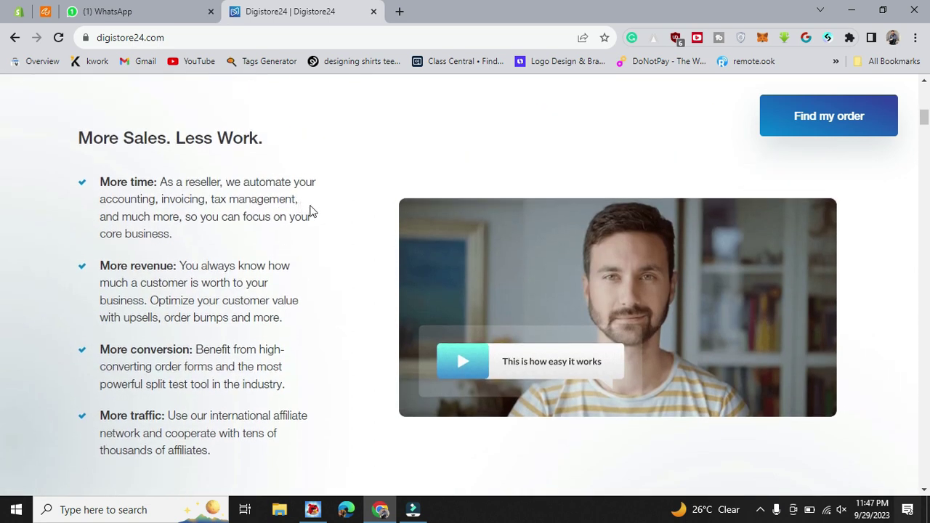
pyautogui.scroll(-3, 317, 221)
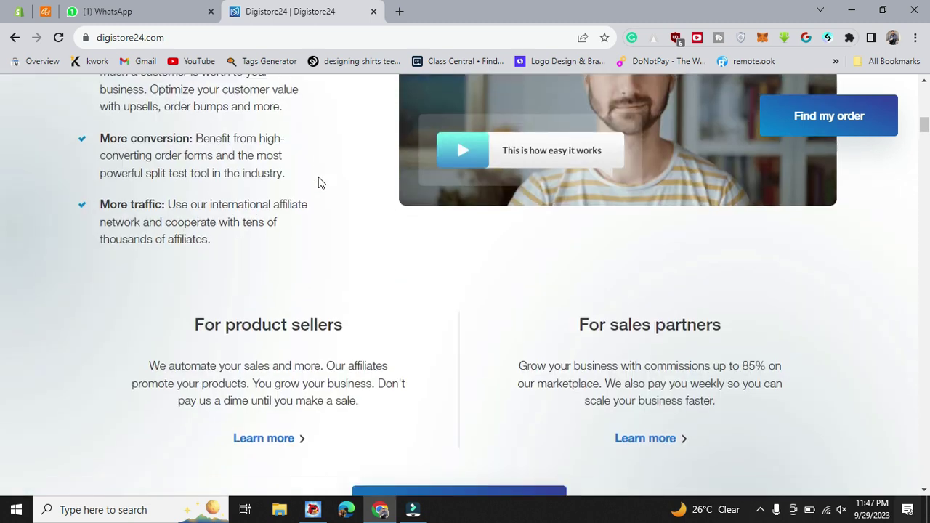
pyautogui.scroll(-2, 337, 293)
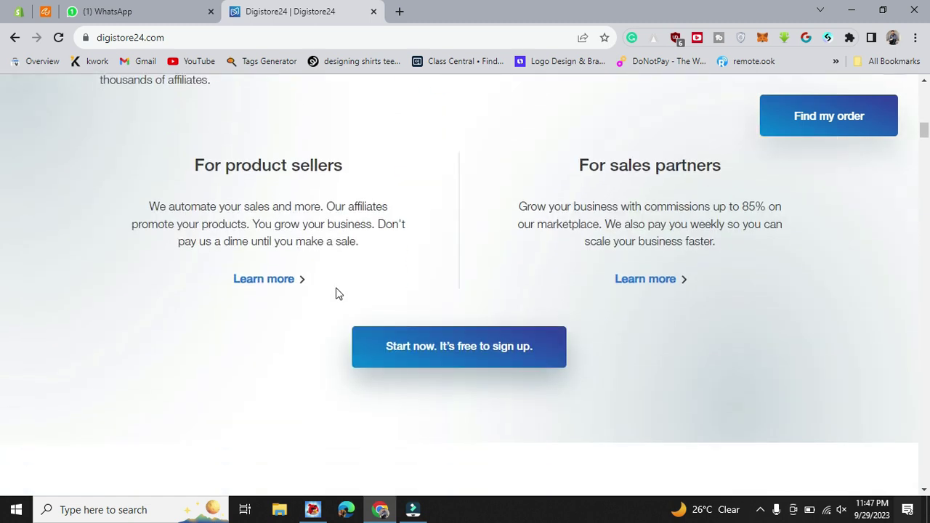
pyautogui.scroll(-2, 337, 293)
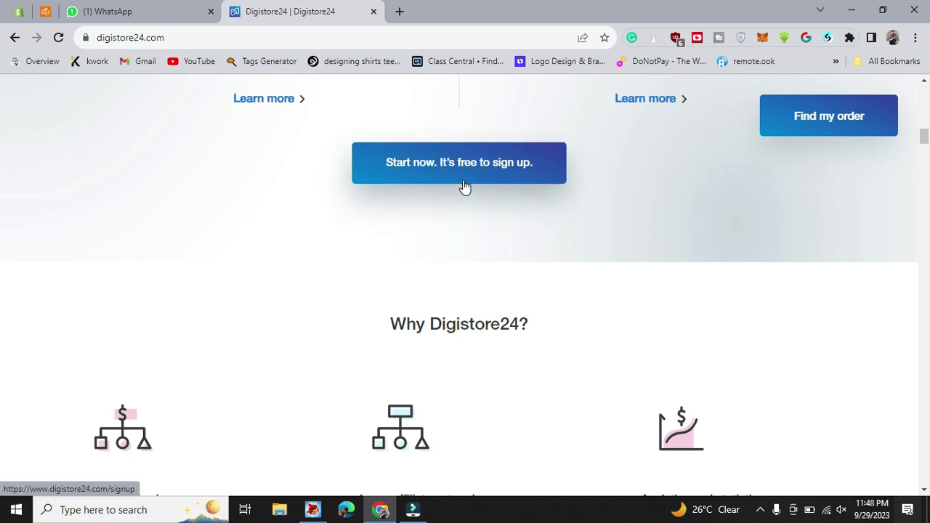
pyautogui.scroll(-10, 464, 186)
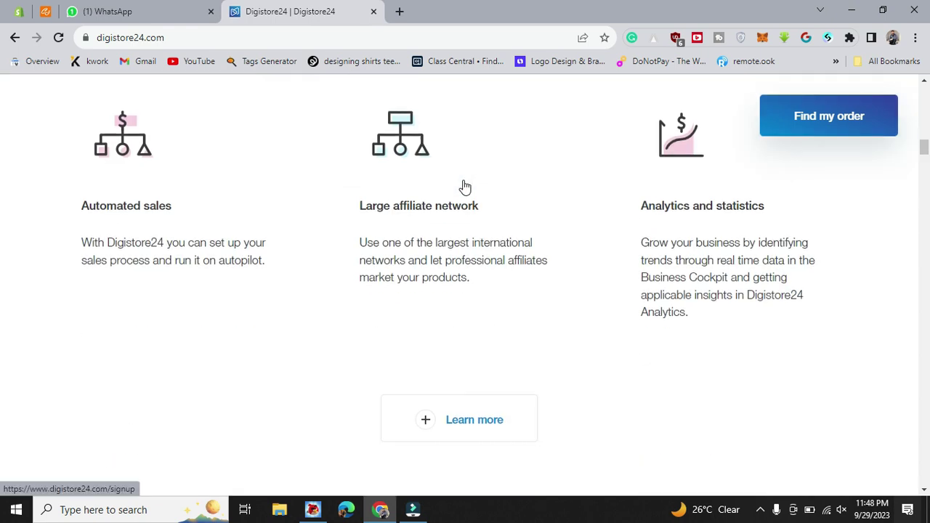
pyautogui.scroll(-4, 464, 186)
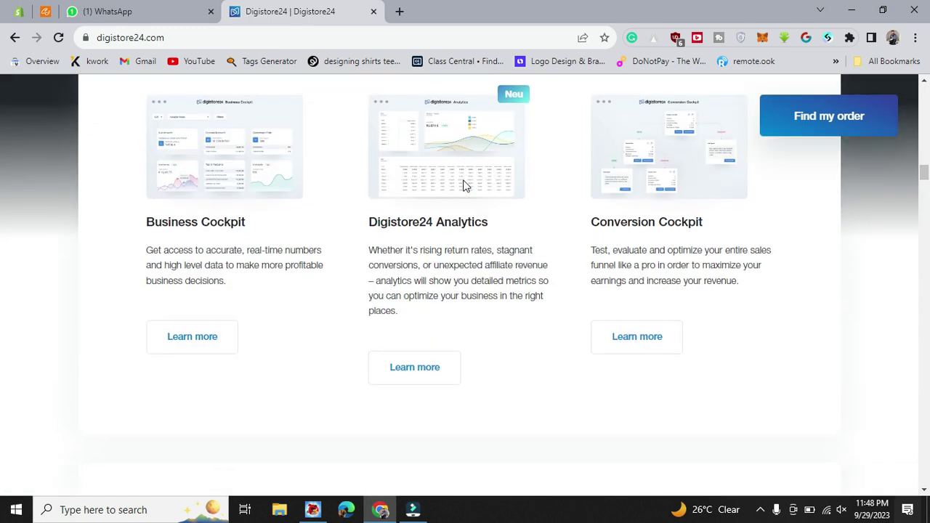
pyautogui.scroll(-9, 463, 186)
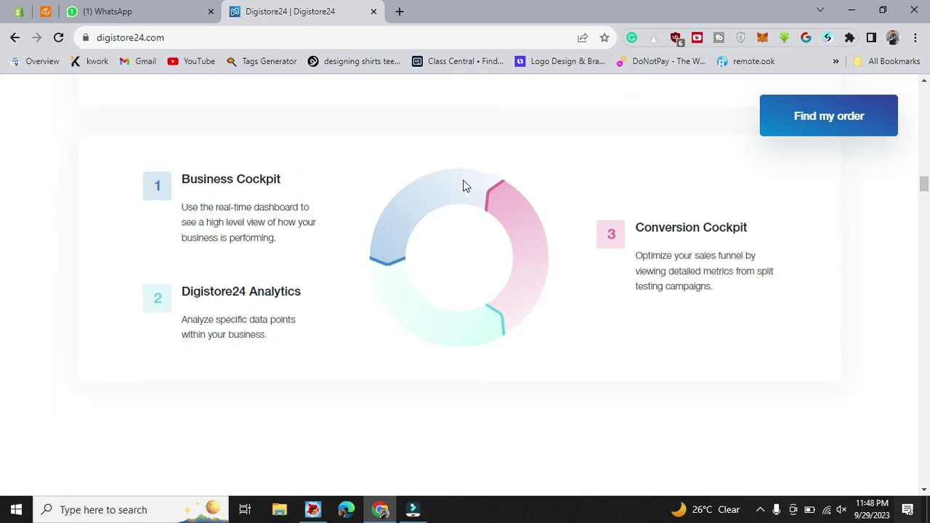
pyautogui.scroll(-5, 466, 186)
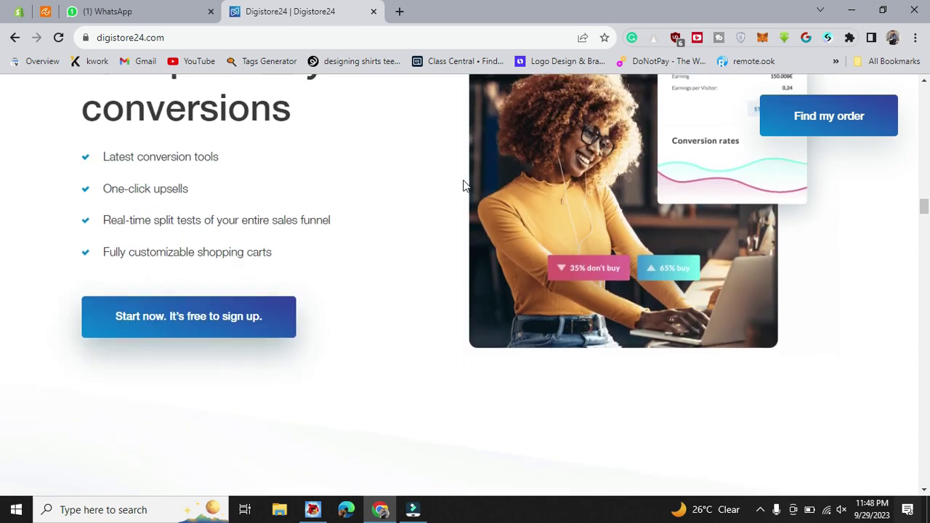
pyautogui.scroll(-8, 465, 186)
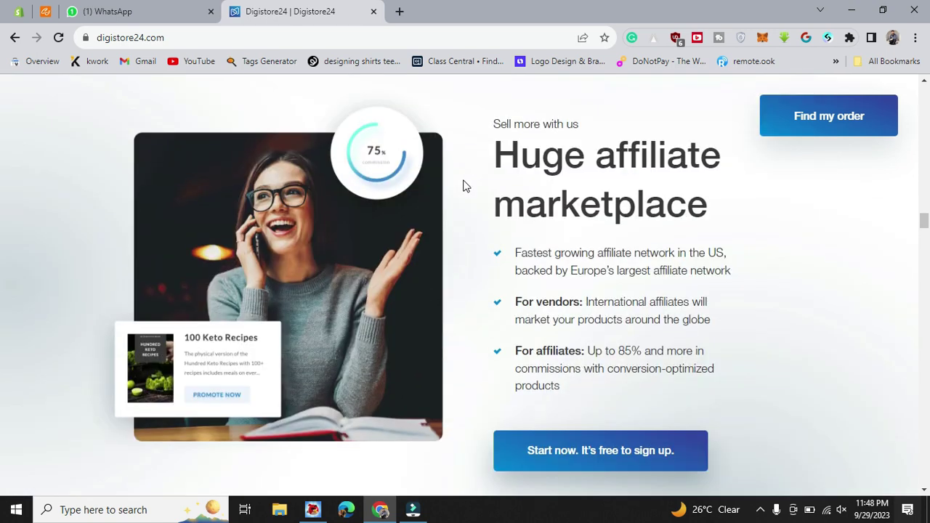
pyautogui.scroll(-7, 465, 186)
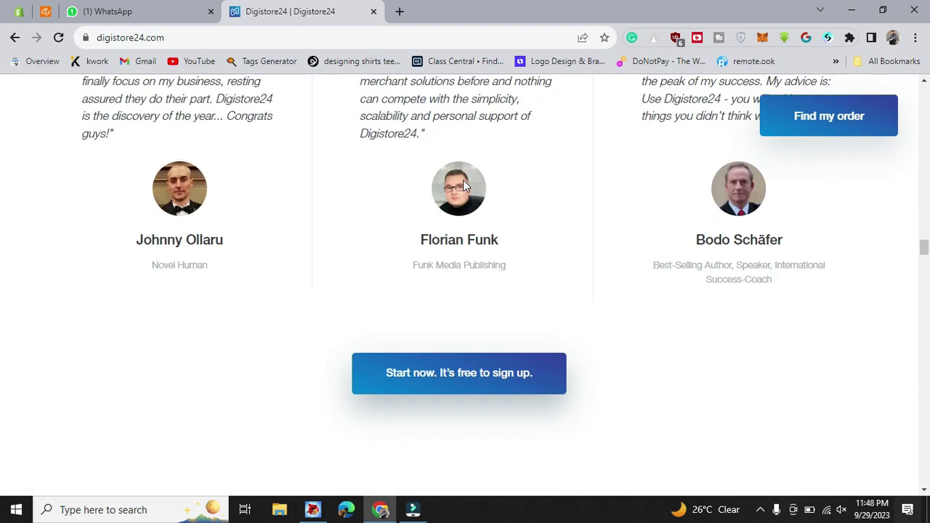
pyautogui.scroll(-10, 465, 186)
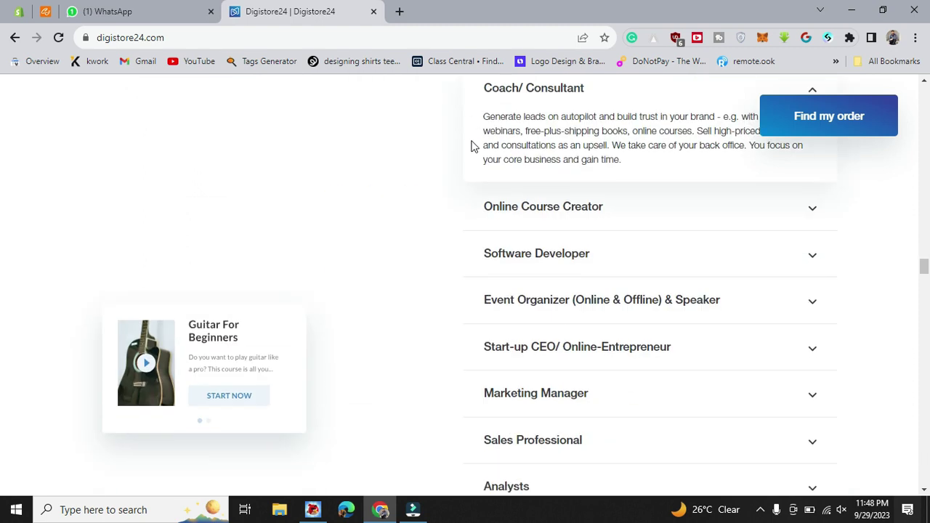
pyautogui.scroll(-2, 435, 337)
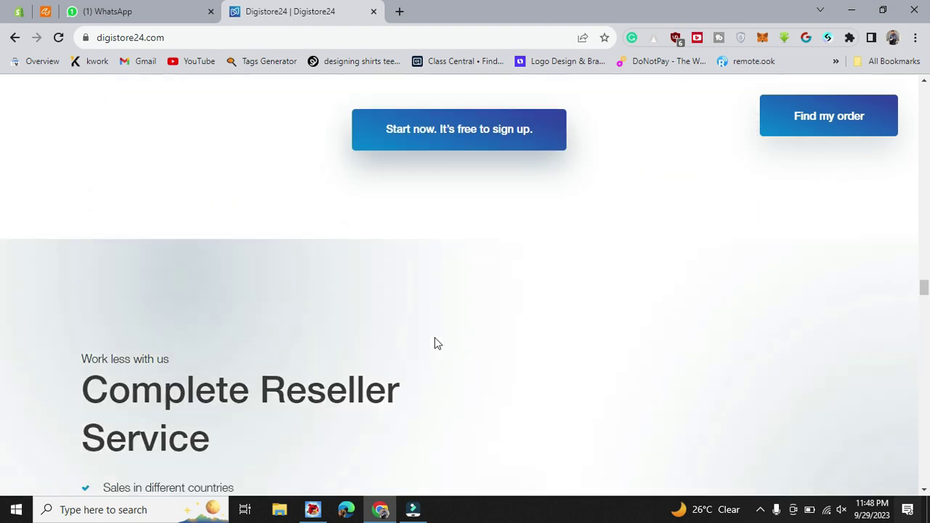
pyautogui.scroll(6, 435, 337)
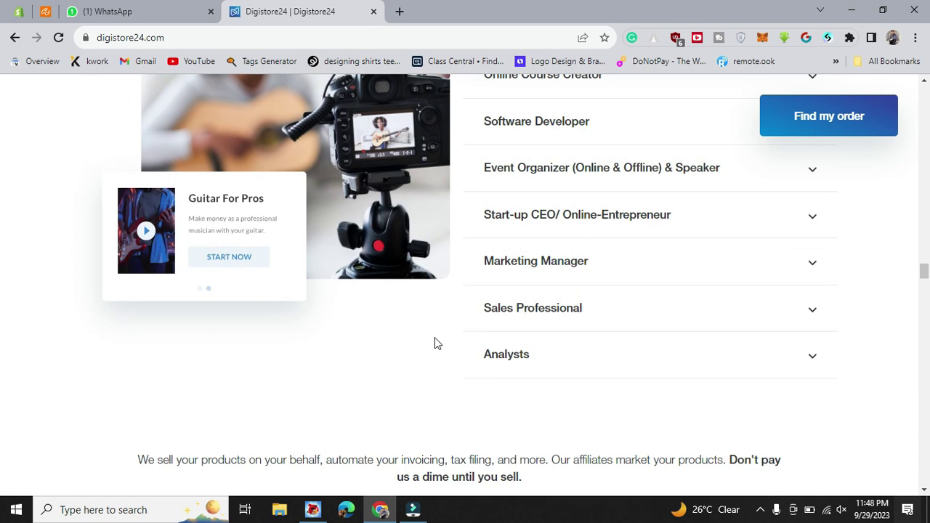
pyautogui.scroll(-10, 434, 343)
pyautogui.scroll(-3, 435, 343)
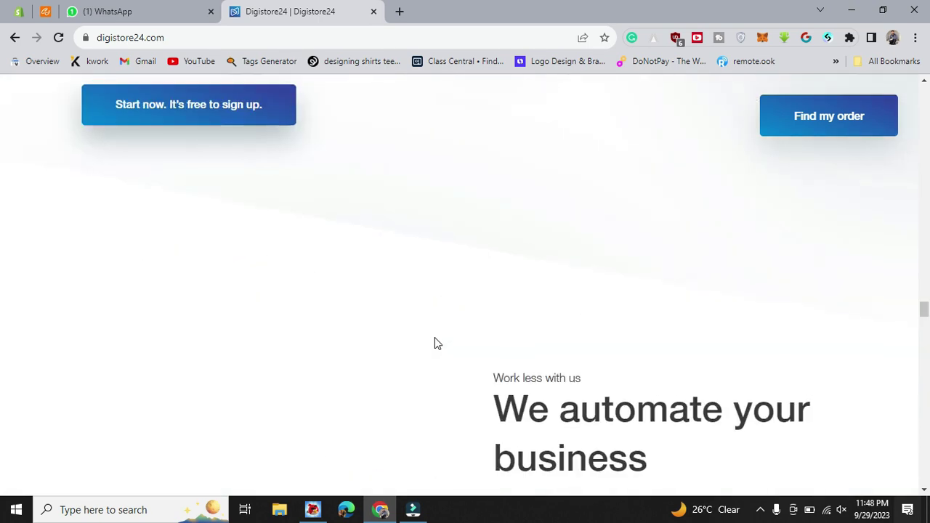
pyautogui.scroll(8, 435, 343)
pyautogui.scroll(-5, 435, 343)
pyautogui.scroll(15, 434, 343)
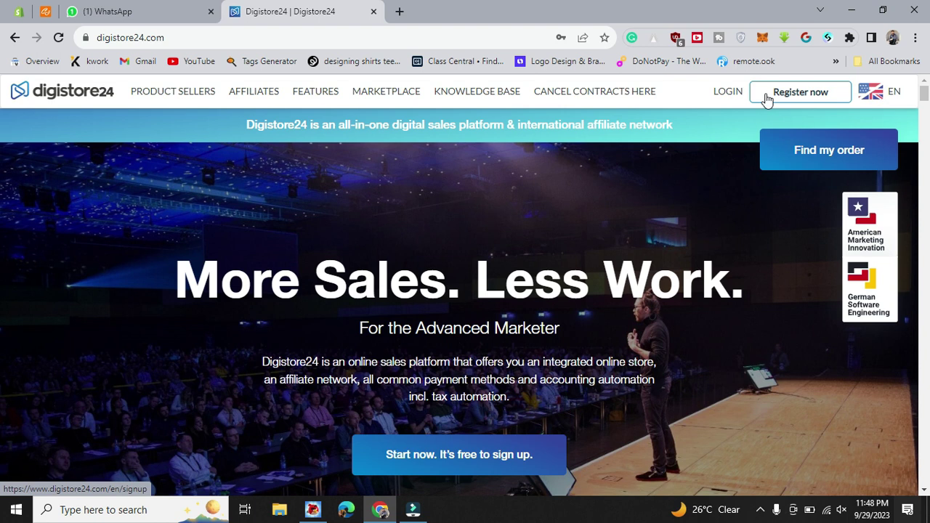
# Open the Register now sign-up form at /en/signup and look through its fields.
pyautogui.click(766, 100)
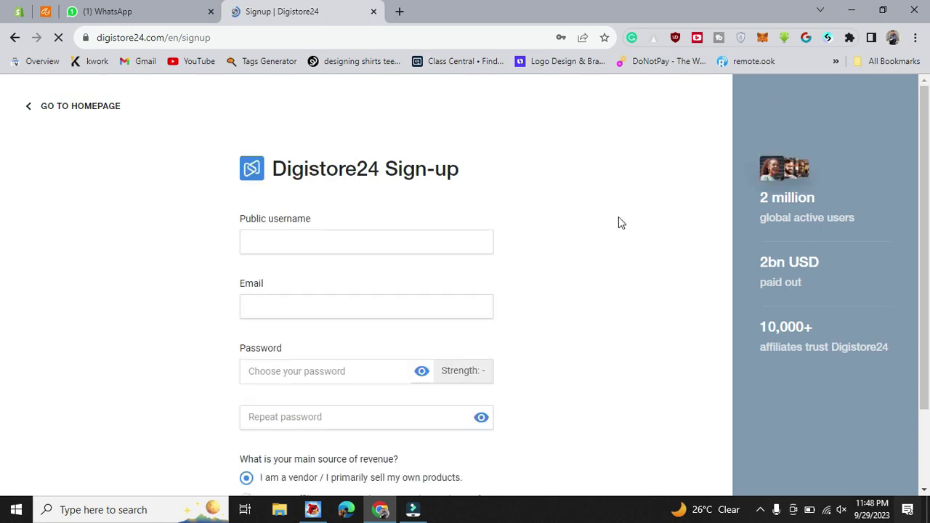
pyautogui.scroll(-2, 526, 311)
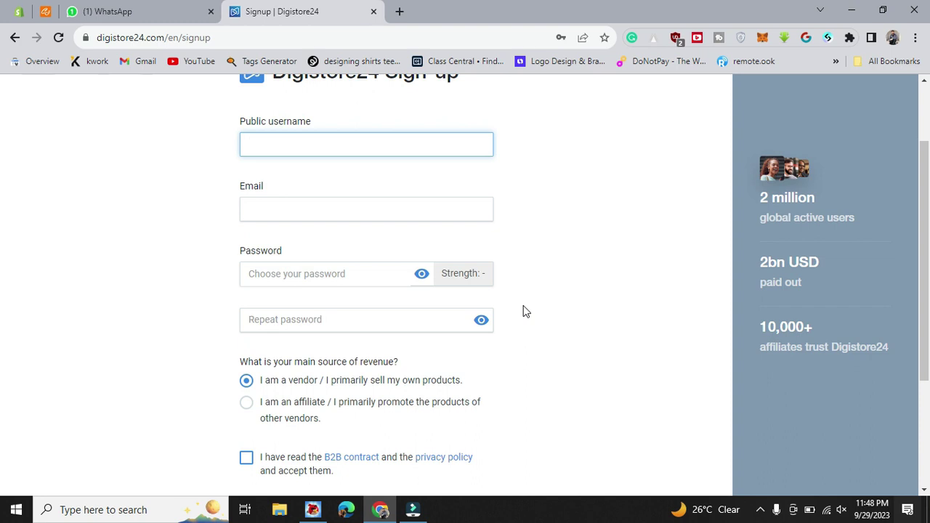
pyautogui.scroll(-2, 502, 353)
pyautogui.scroll(3, 502, 353)
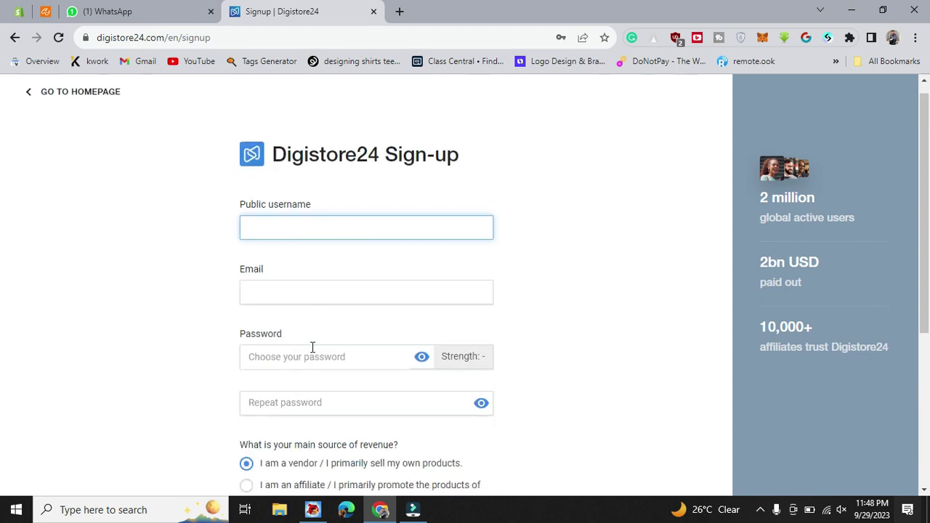
pyautogui.scroll(-1, 313, 360)
pyautogui.scroll(-2, 313, 361)
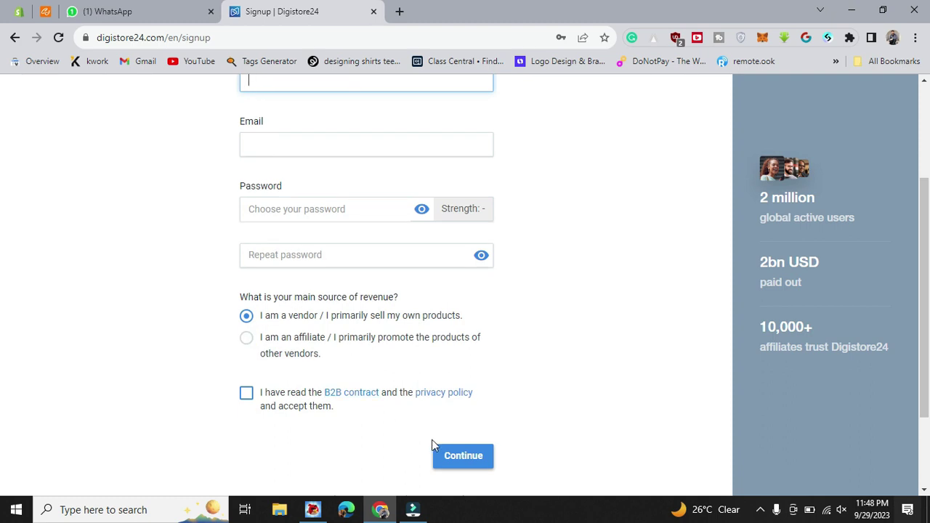
pyautogui.scroll(3, 495, 367)
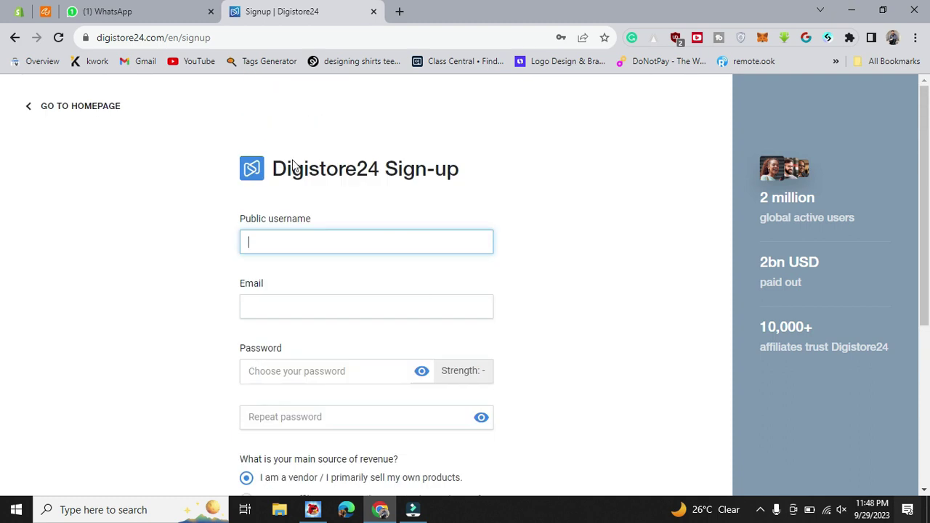
pyautogui.scroll(-3, 301, 261)
pyautogui.scroll(4, 301, 262)
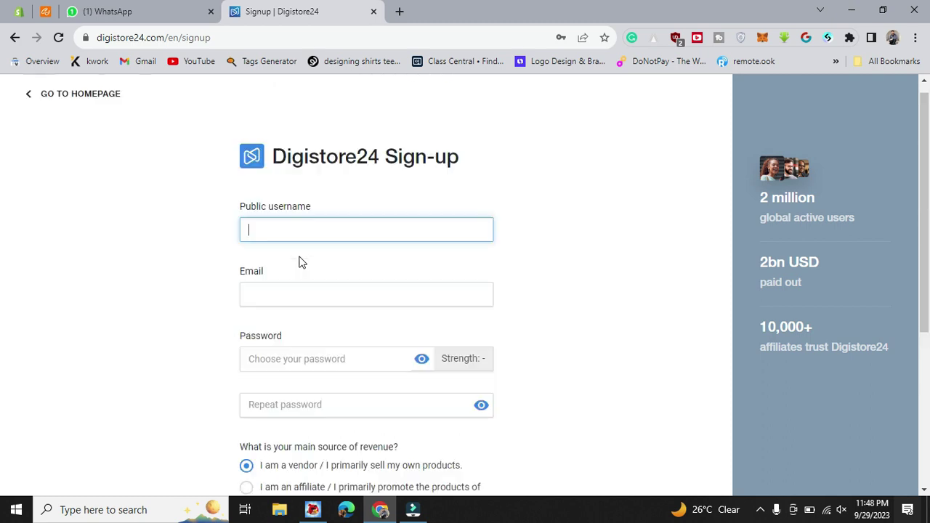
# Go back to the homepage and log in with the saved credentials, ticking Stay logged in.
pyautogui.click(77, 106)
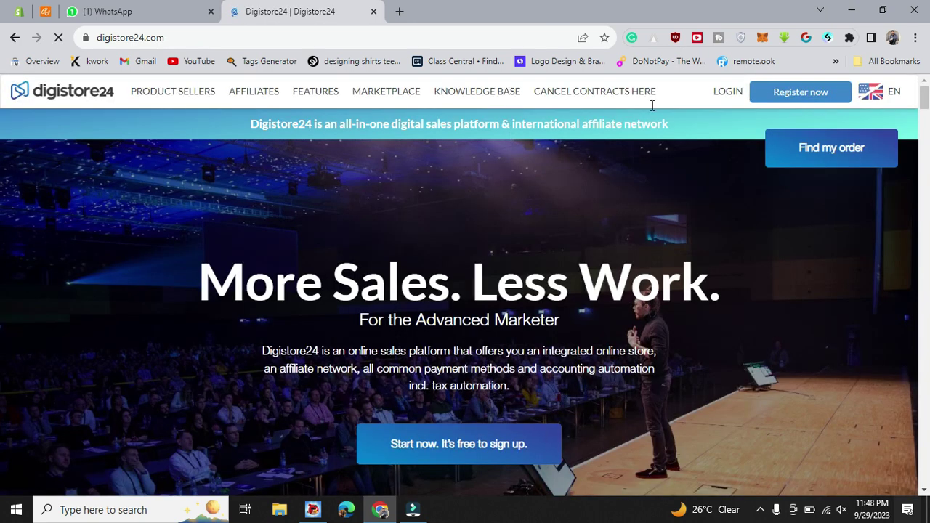
pyautogui.click(724, 93)
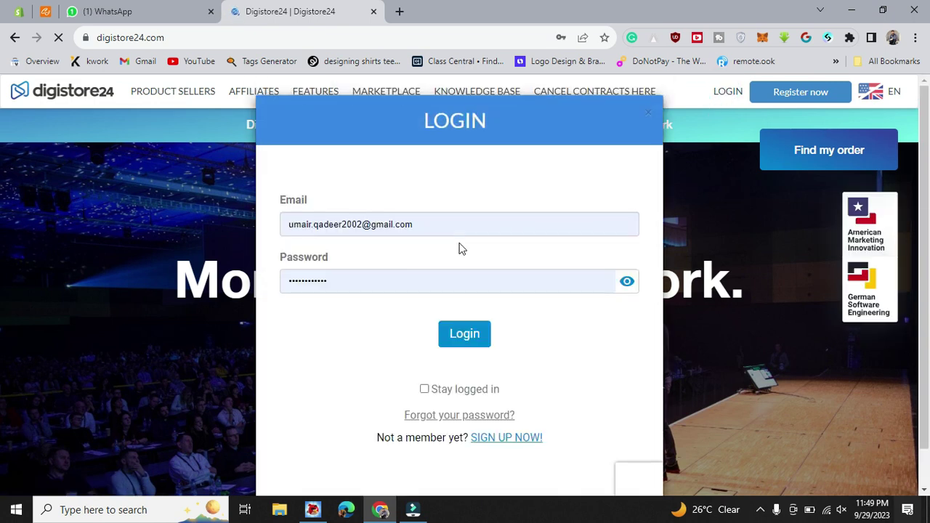
pyautogui.click(464, 333)
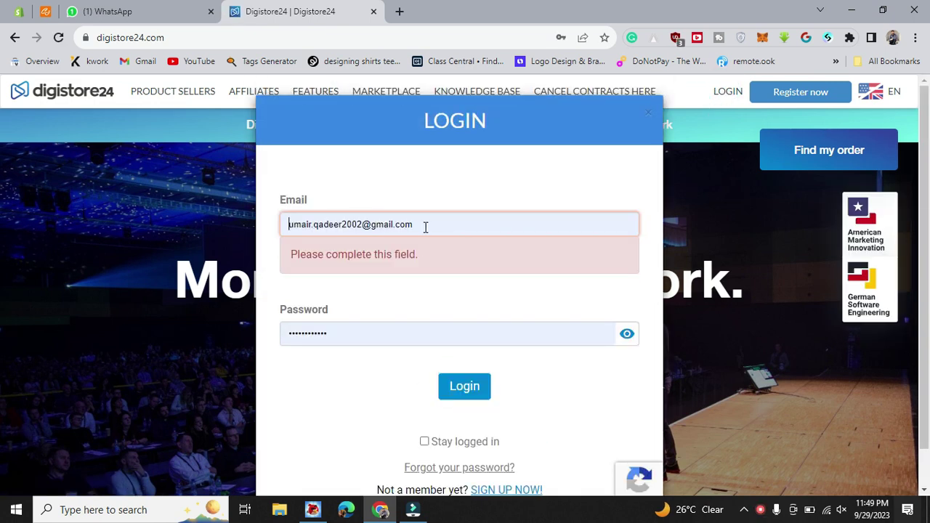
pyautogui.click(442, 293)
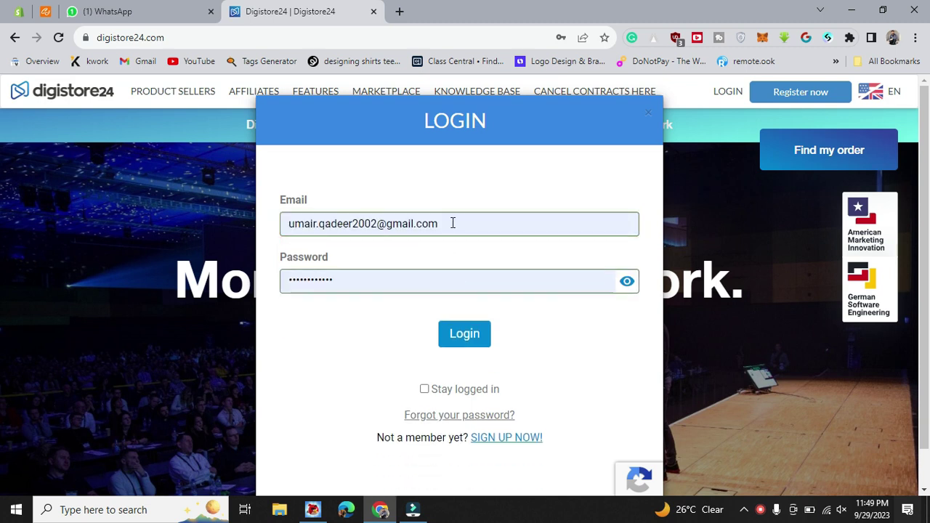
pyautogui.click(440, 389)
pyautogui.click(466, 333)
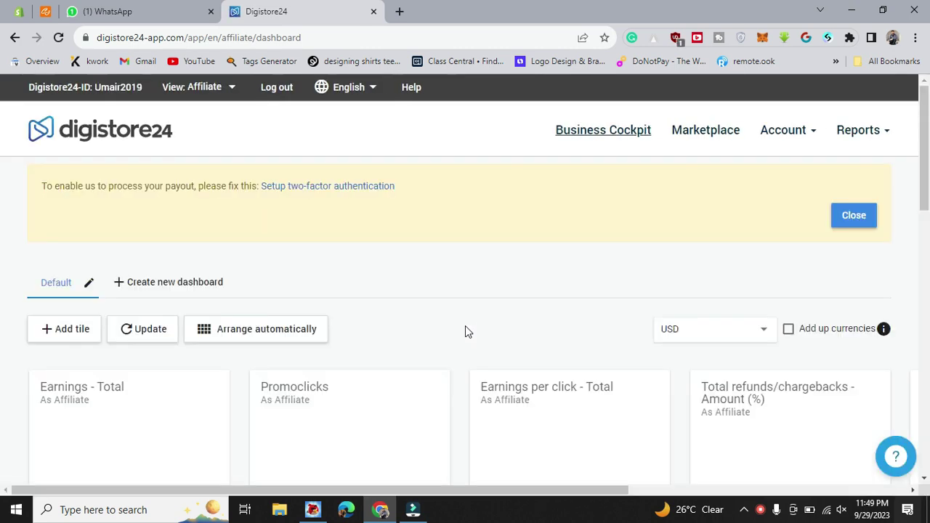
# Open the affiliate Marketplace showing all 704 products sorted by popularity.
pyautogui.scroll(-3, 466, 326)
pyautogui.scroll(3, 467, 326)
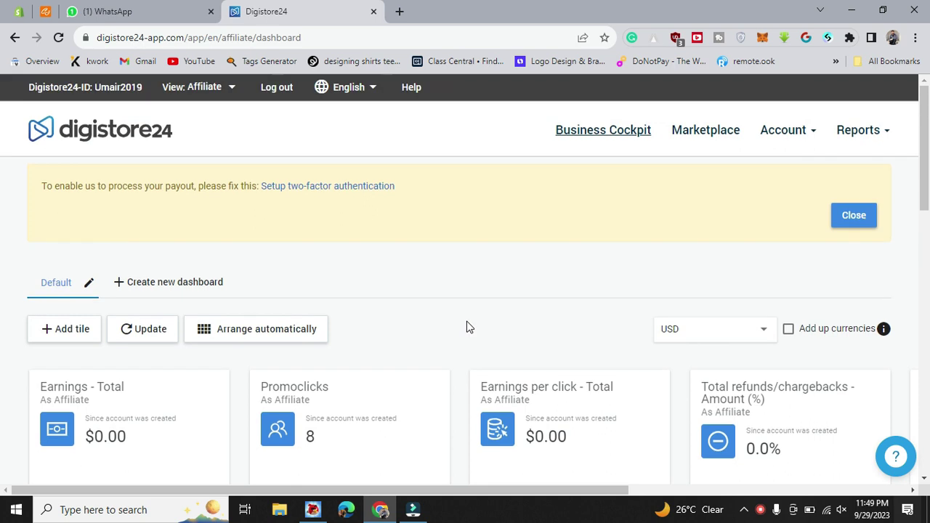
pyautogui.click(679, 136)
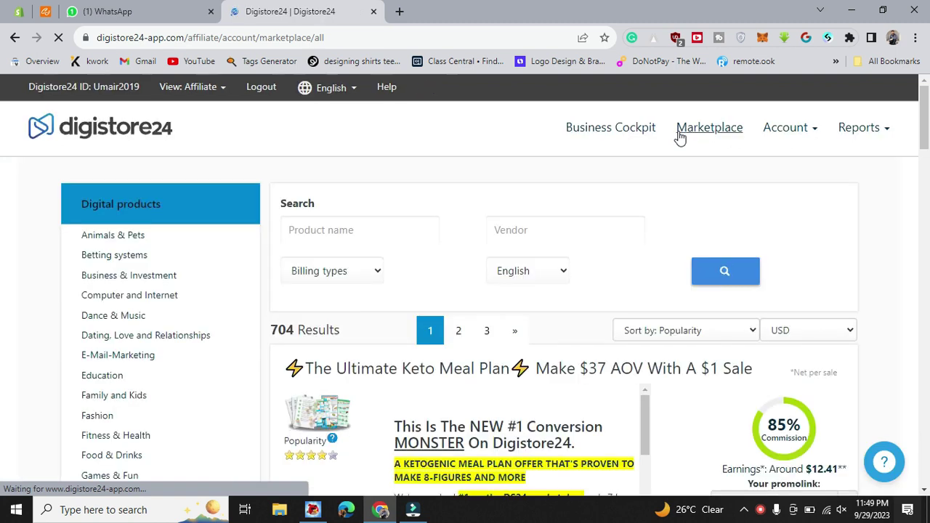
pyautogui.click(365, 230)
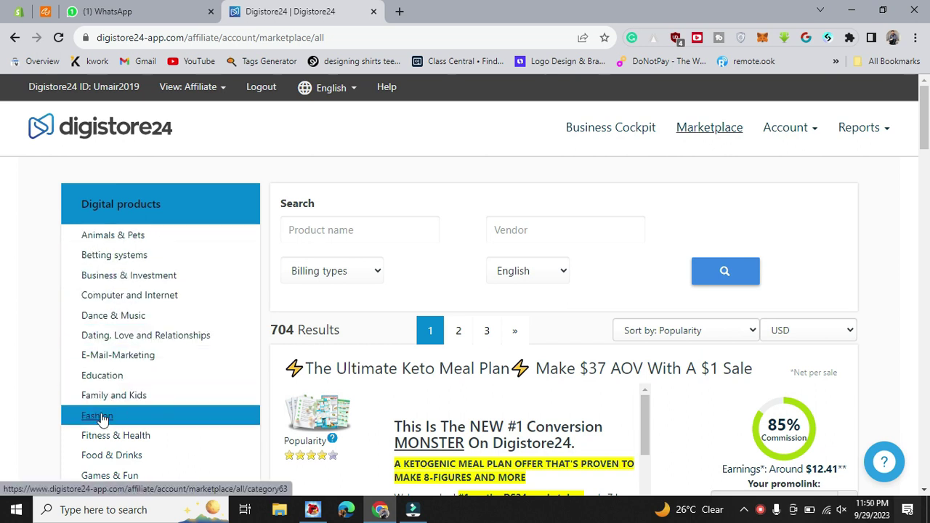
pyautogui.scroll(-1, 101, 420)
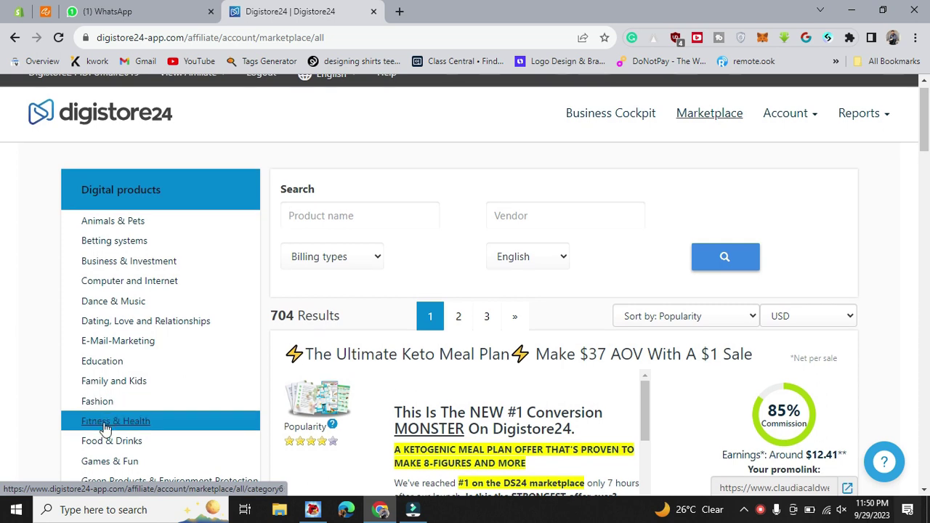
# Filter to the Fitness & Health category (82 results) and browse its listings.
pyautogui.click(105, 428)
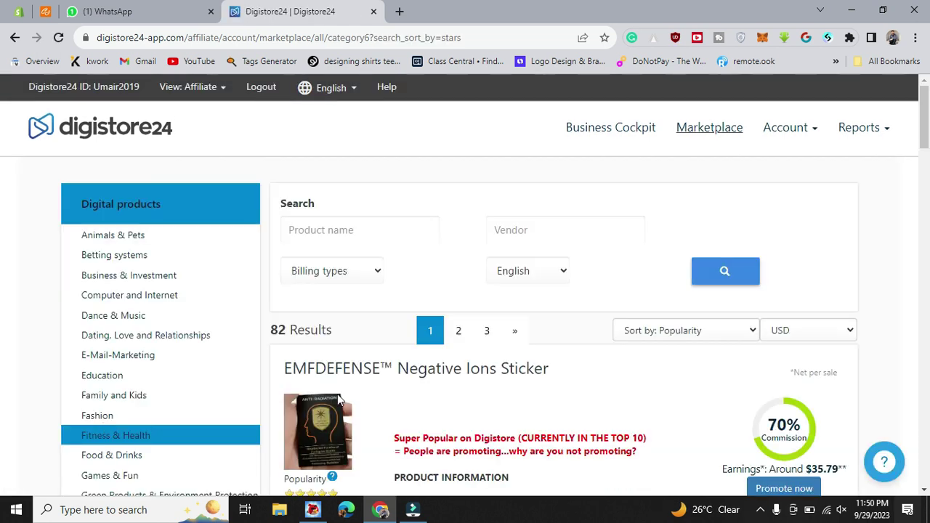
pyautogui.scroll(-2, 338, 394)
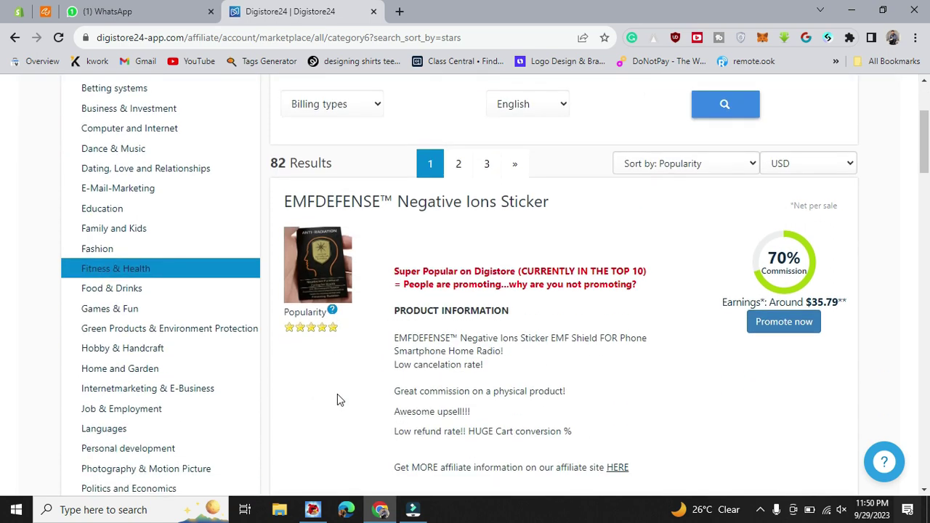
pyautogui.scroll(-2, 337, 394)
pyautogui.scroll(-3, 338, 394)
pyautogui.scroll(-5, 337, 394)
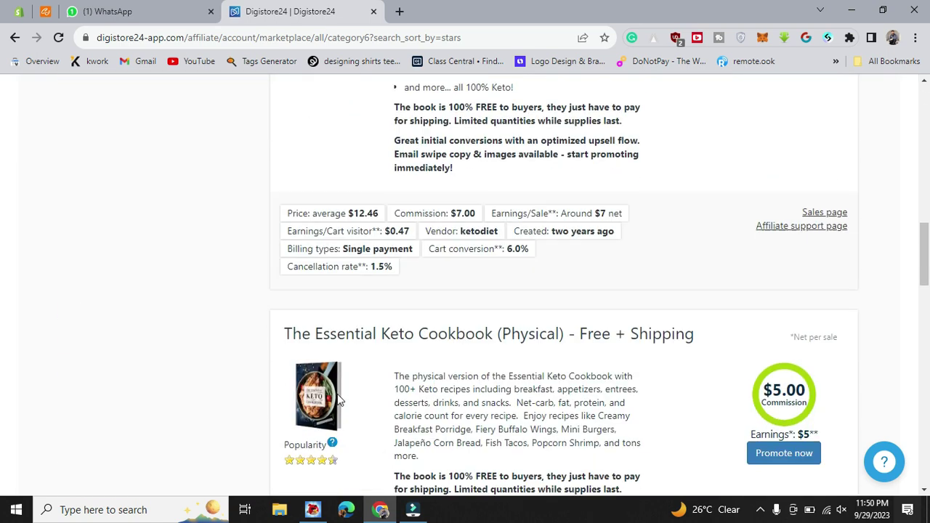
pyautogui.scroll(-2, 341, 347)
pyautogui.scroll(-7, 345, 347)
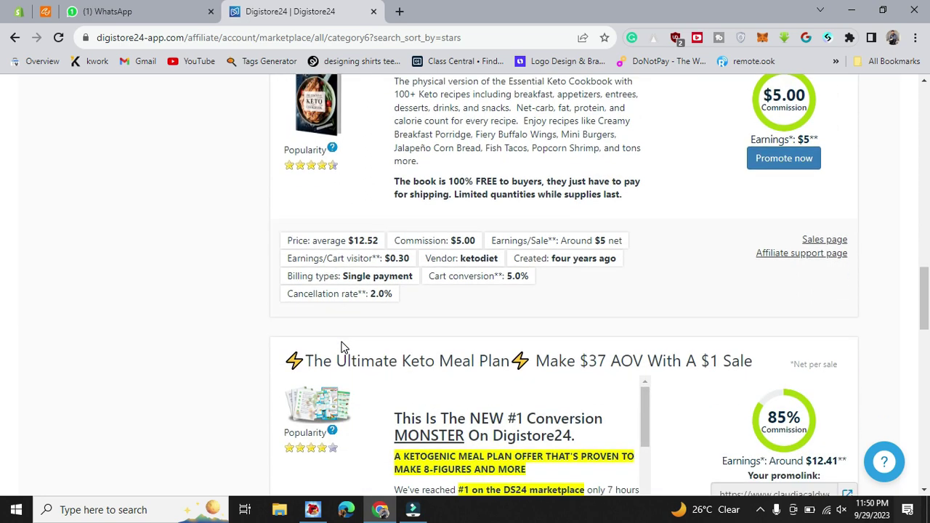
pyautogui.scroll(-3, 340, 347)
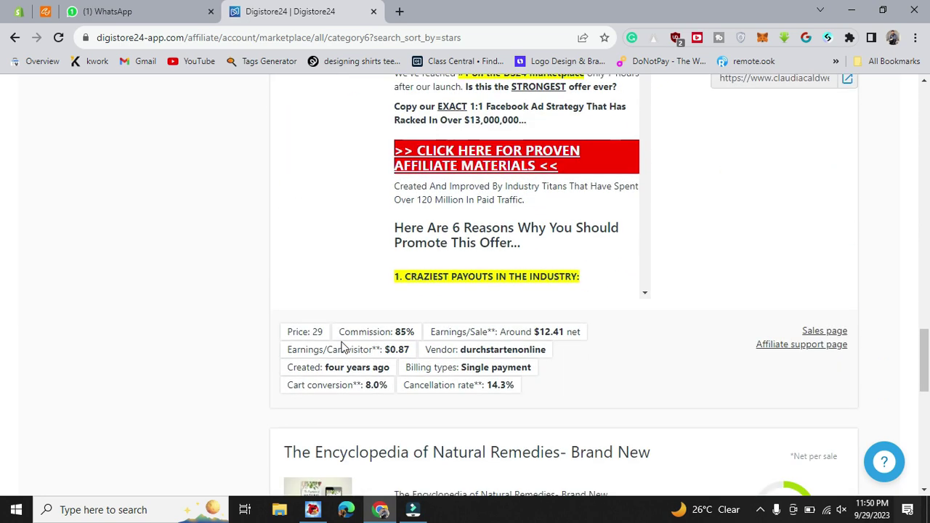
pyautogui.scroll(10, 340, 347)
pyautogui.scroll(15, 341, 347)
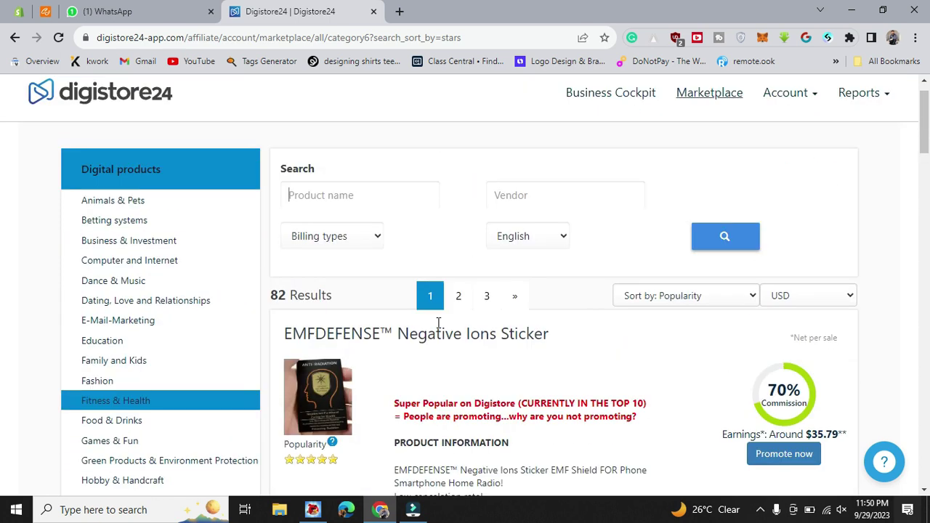
pyautogui.scroll(-2, 500, 328)
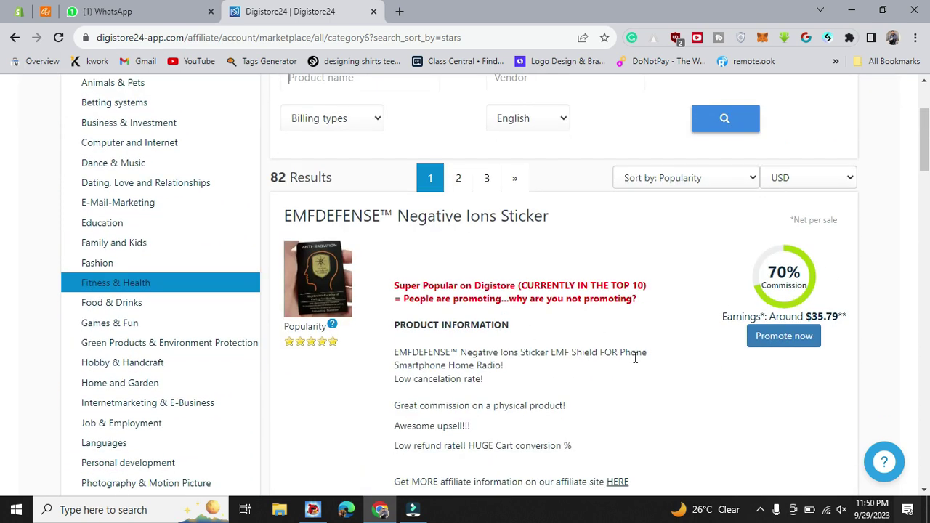
pyautogui.scroll(-1, 634, 367)
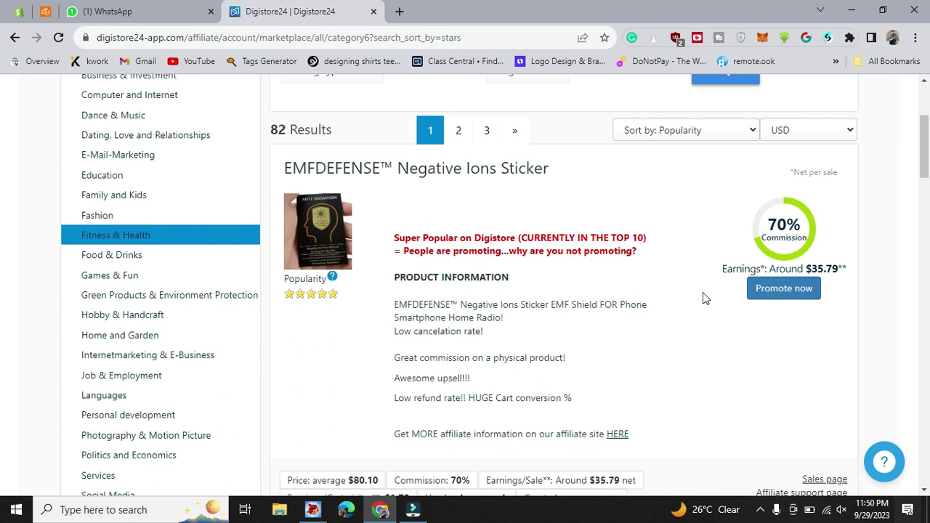
pyautogui.scroll(-1, 703, 298)
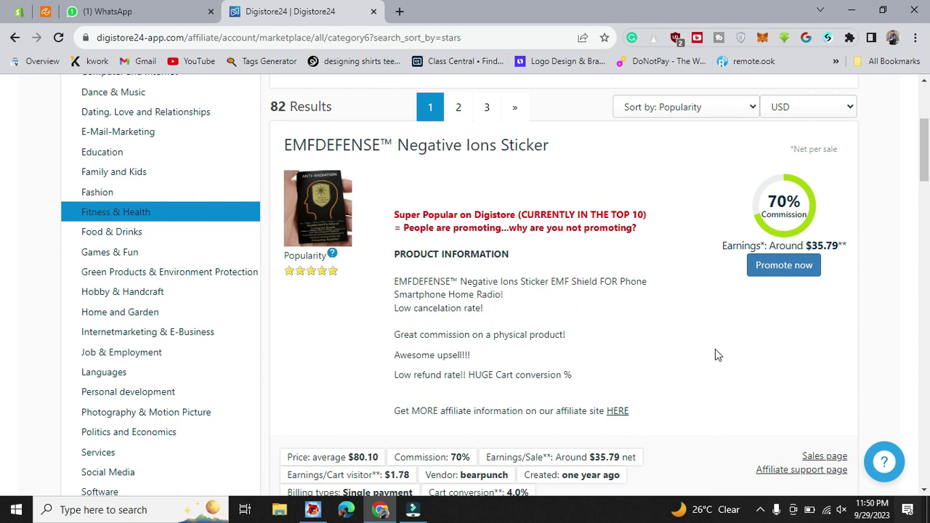
pyautogui.scroll(-1, 715, 355)
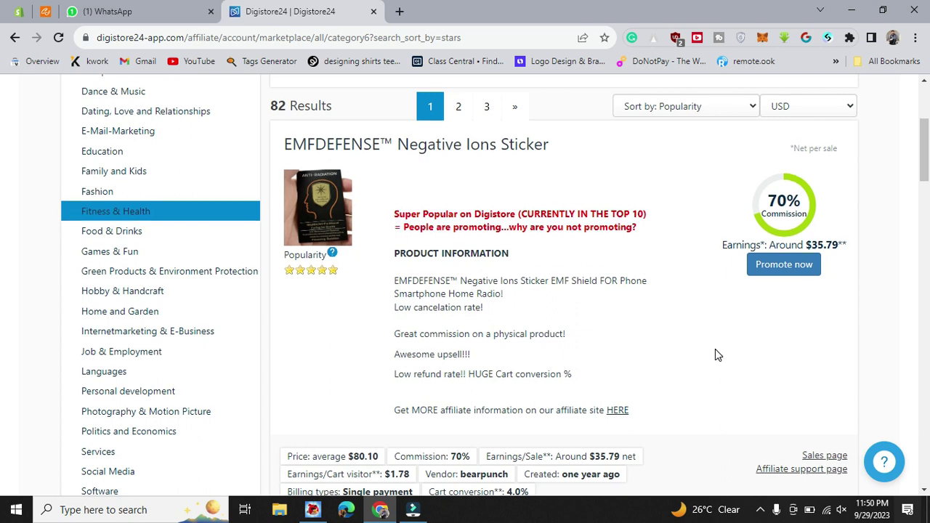
pyautogui.scroll(3, 716, 354)
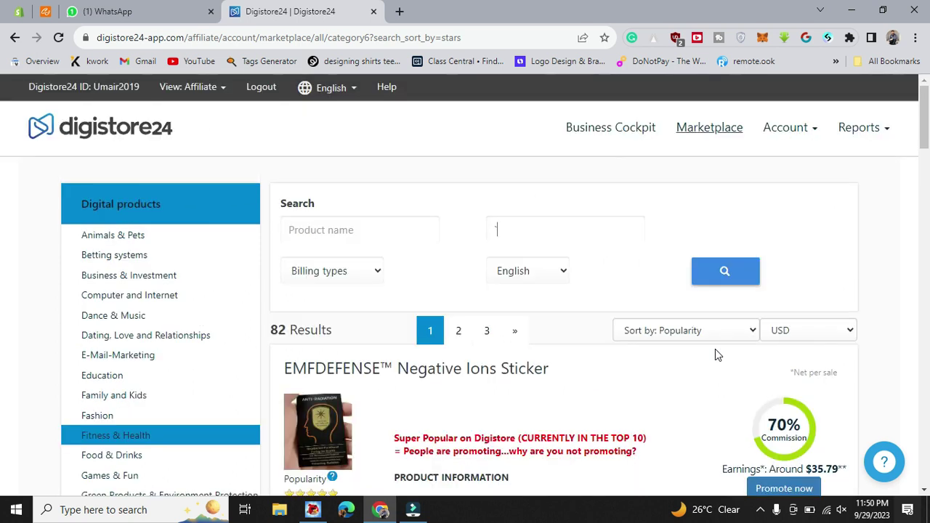
# Scroll past the Keto cookbooks to The Ultimate Keto Meal Plan offer at 85% commission.
pyautogui.scroll(-2, 715, 354)
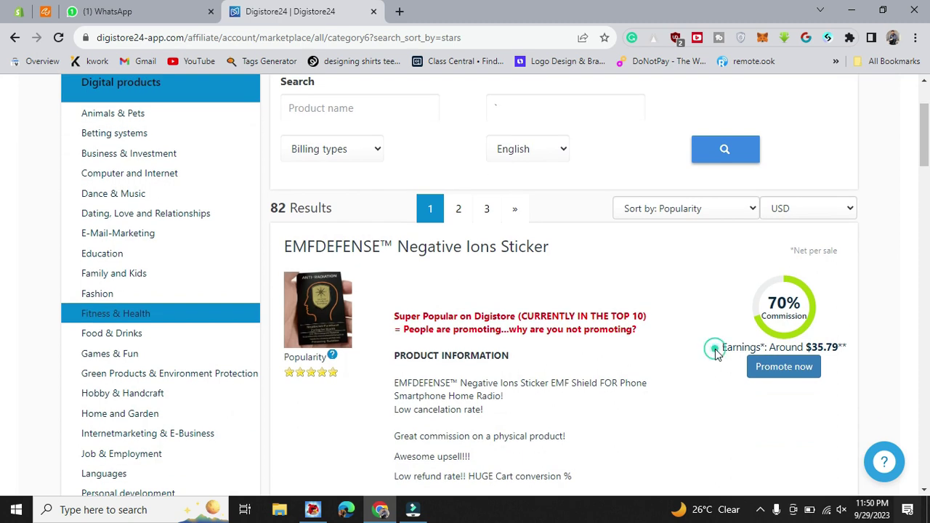
pyautogui.doubleClick(723, 348)
pyautogui.scroll(-3, 616, 338)
pyautogui.scroll(-5, 616, 338)
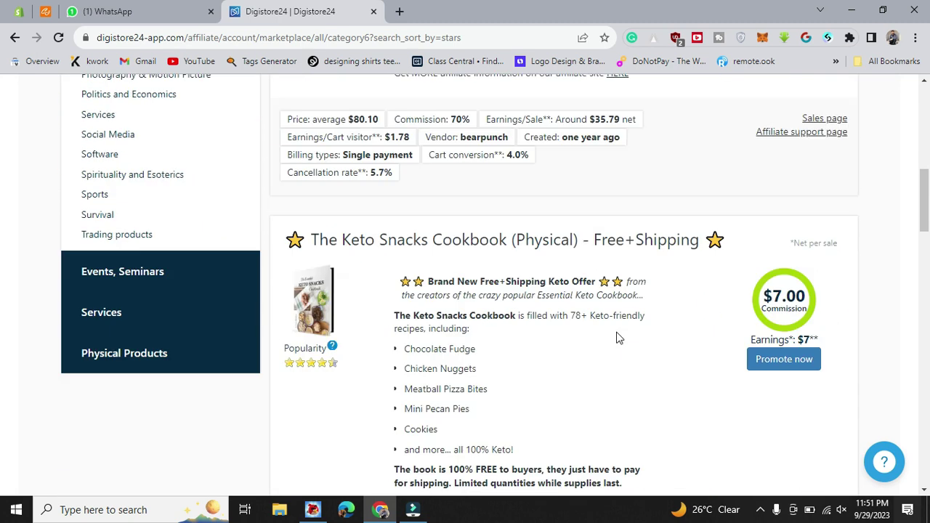
pyautogui.scroll(-6, 616, 338)
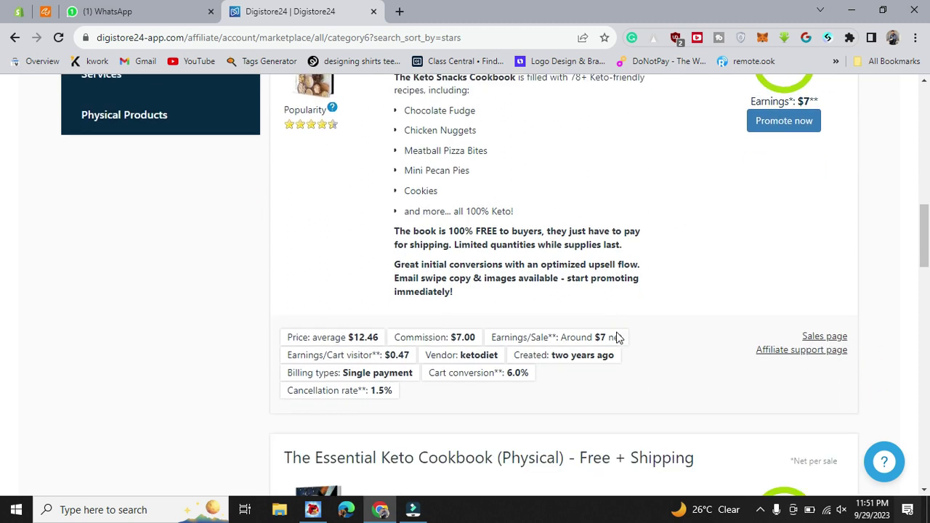
pyautogui.scroll(-5, 616, 338)
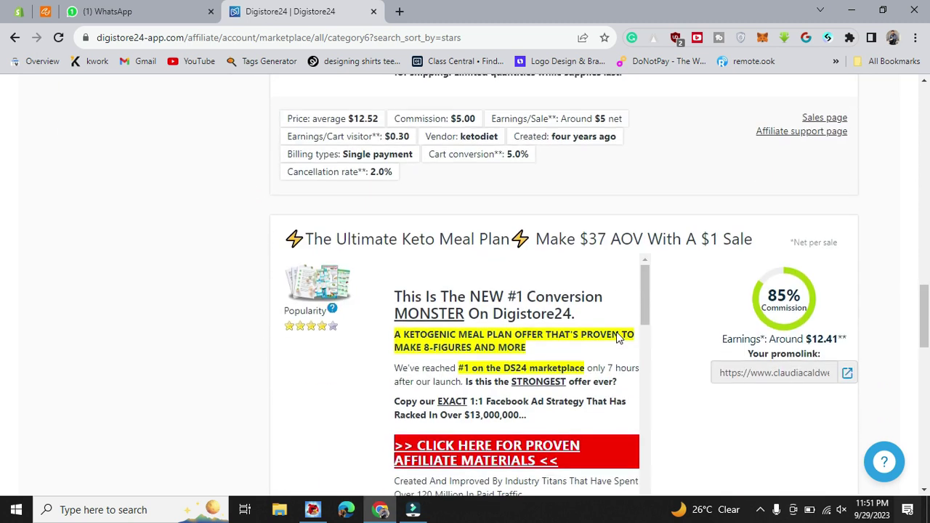
pyautogui.scroll(-2, 680, 358)
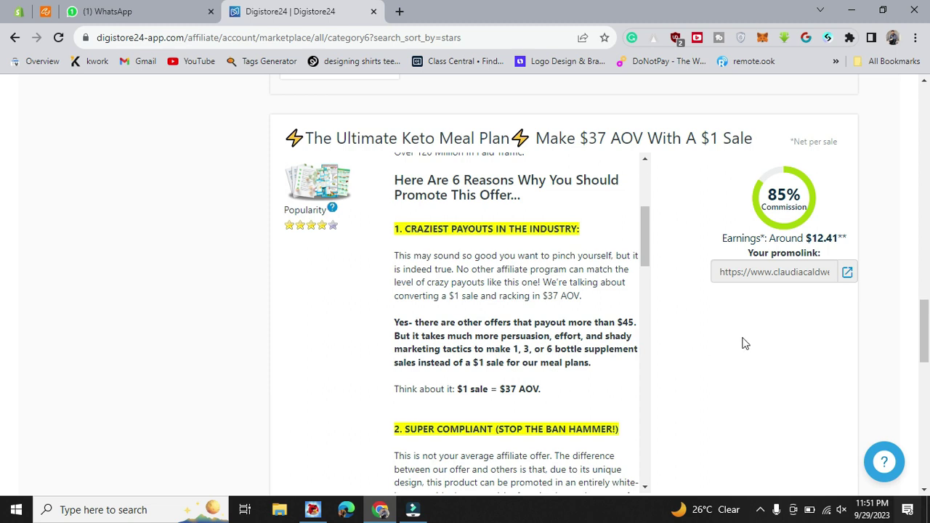
pyautogui.scroll(-1, 745, 343)
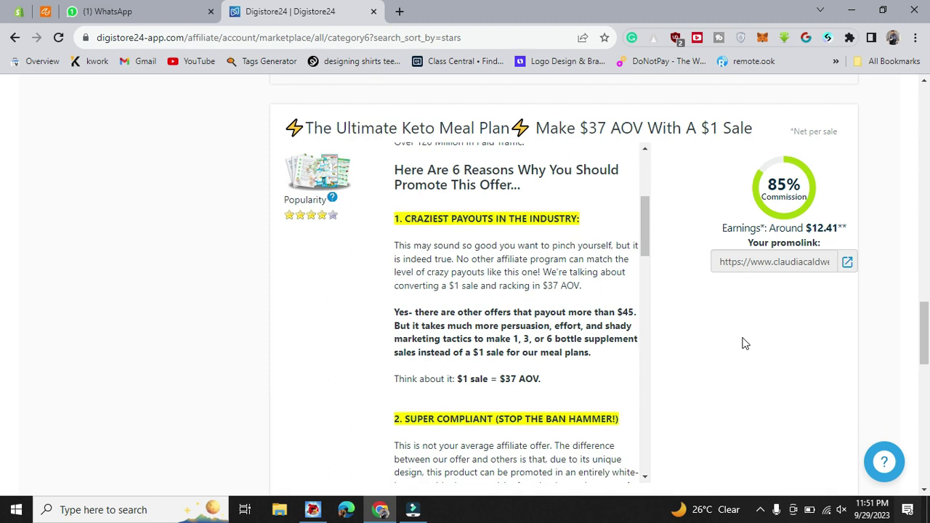
pyautogui.scroll(-4, 745, 343)
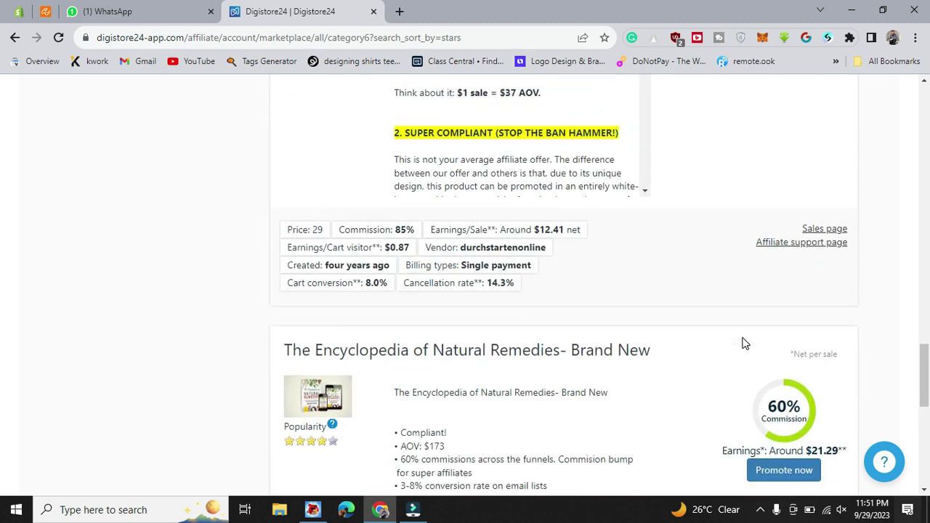
pyautogui.scroll(-10, 745, 343)
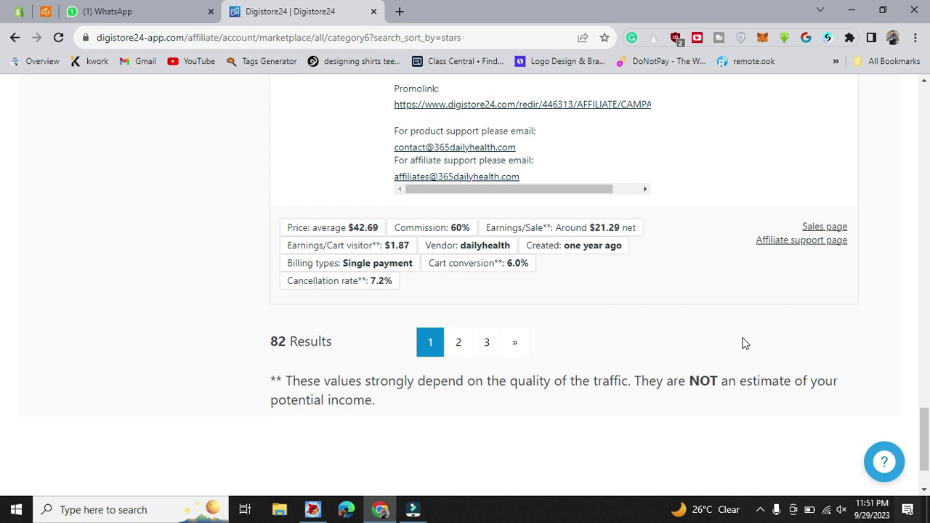
pyautogui.scroll(8, 745, 343)
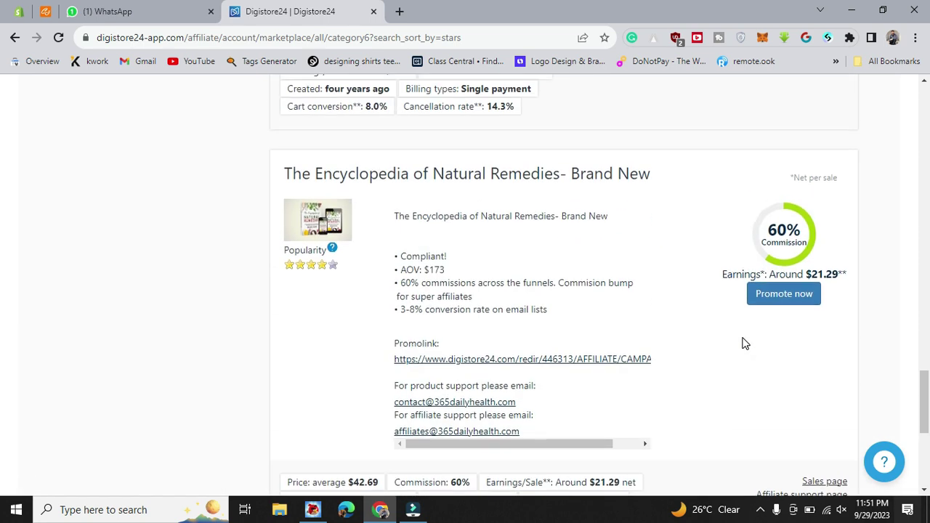
pyautogui.scroll(4, 745, 343)
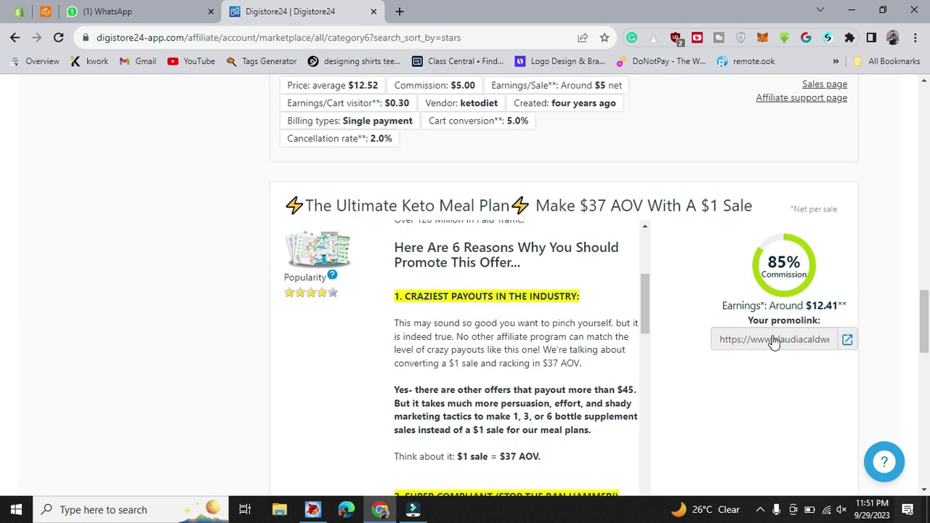
# Copy The Ultimate Keto Meal Plan's promolink to the clipboard and return to the page top.
pyautogui.moveTo(649, 325); pyautogui.dragTo(654, 306)
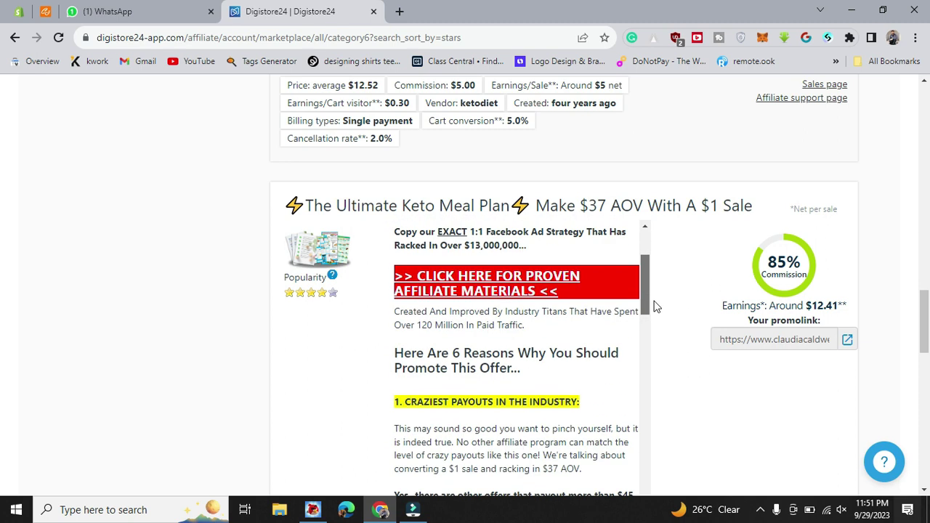
pyautogui.click(748, 342)
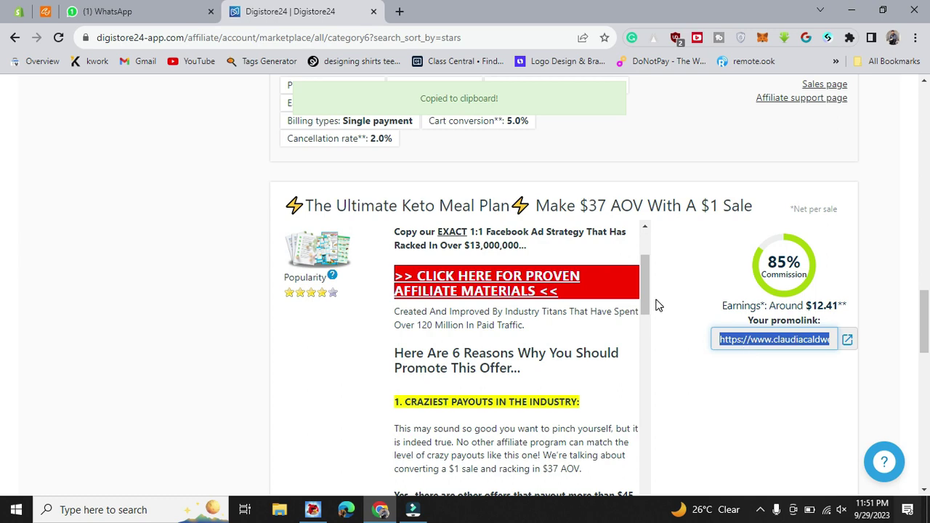
pyautogui.scroll(10, 657, 305)
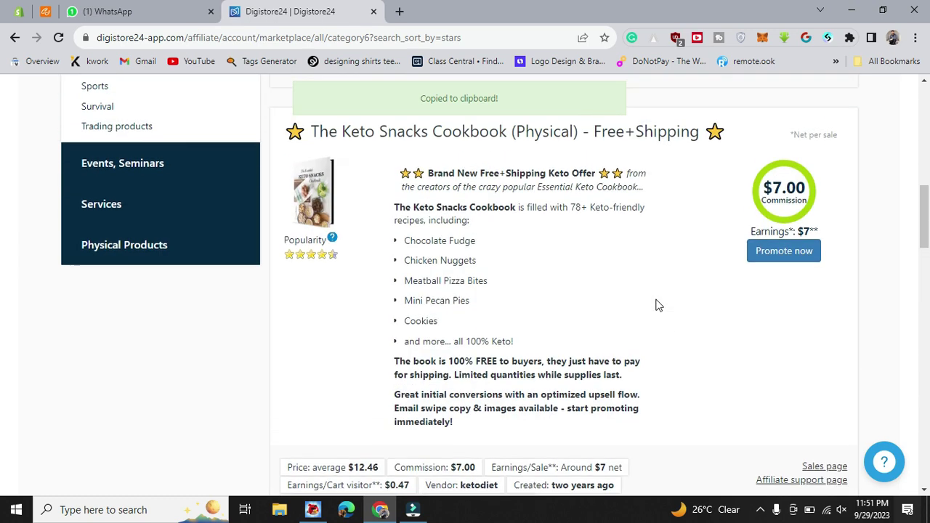
pyautogui.scroll(5, 656, 305)
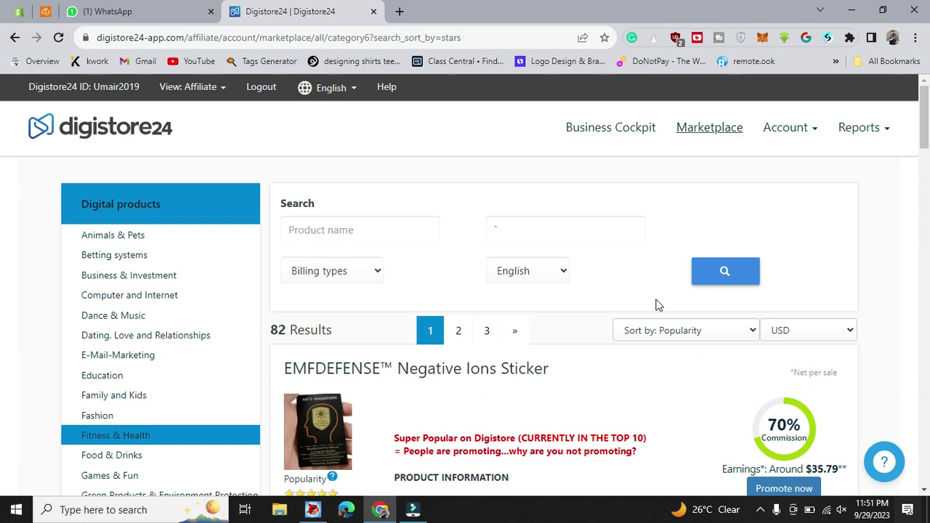
# In a new tab, load the Pinterest profile page from the 'pinte' autocomplete.
pyautogui.click(399, 12)
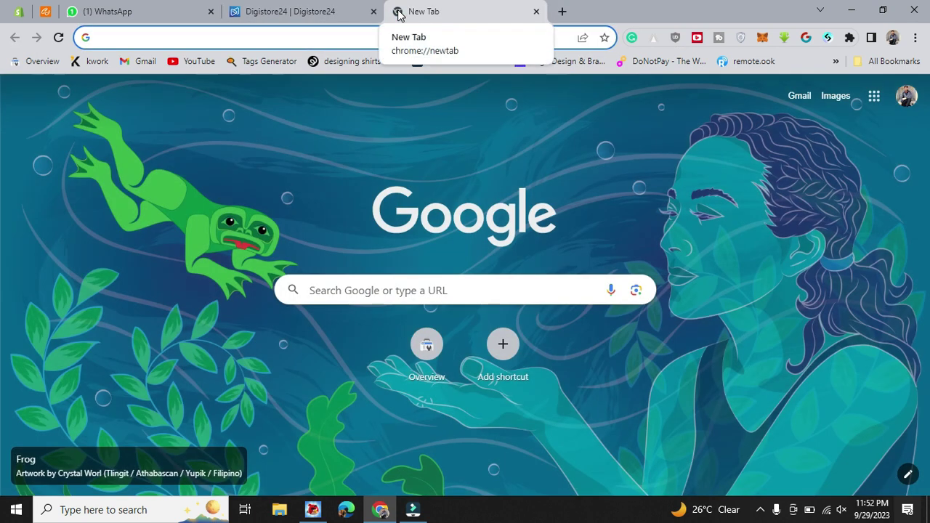
pyautogui.write('pinte')
pyautogui.press('Return')
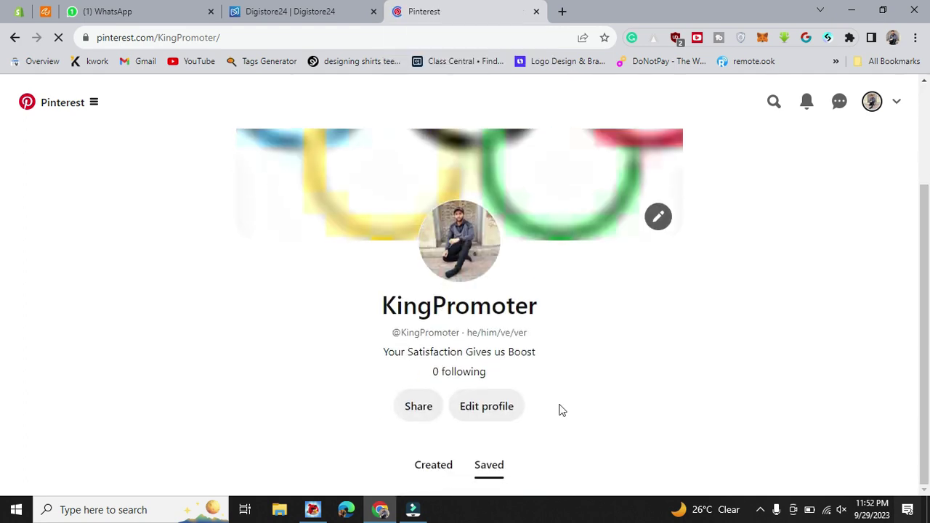
# Open Pinterest's empty Create Pin form via the Business hub, then start a new browser tab.
pyautogui.click(62, 107)
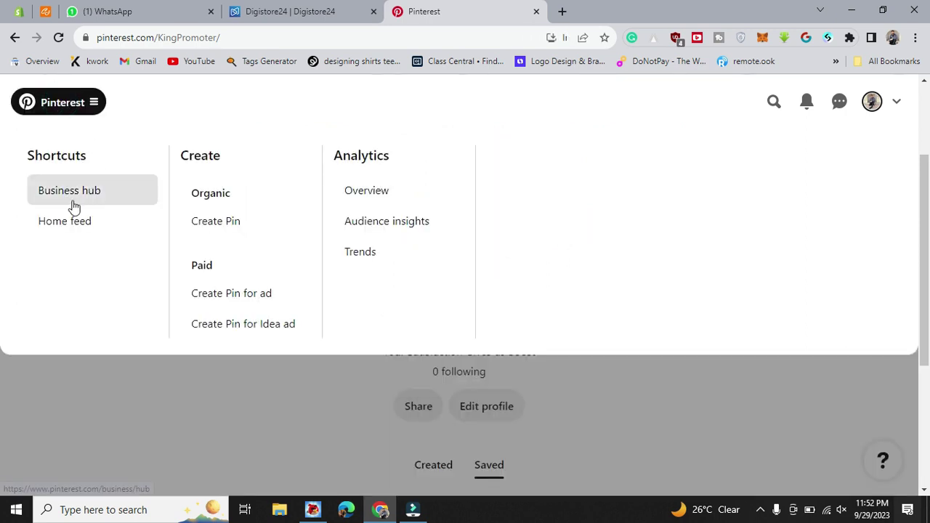
pyautogui.click(73, 207)
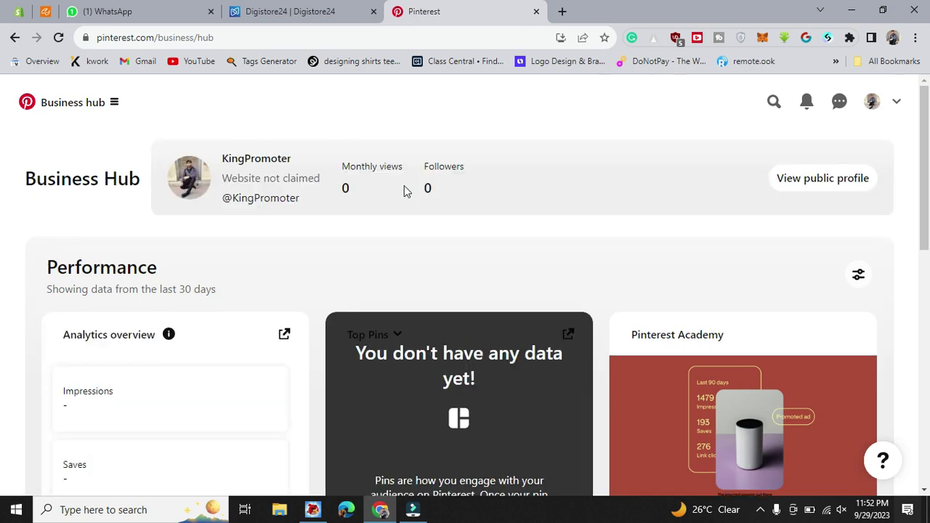
pyautogui.click(101, 106)
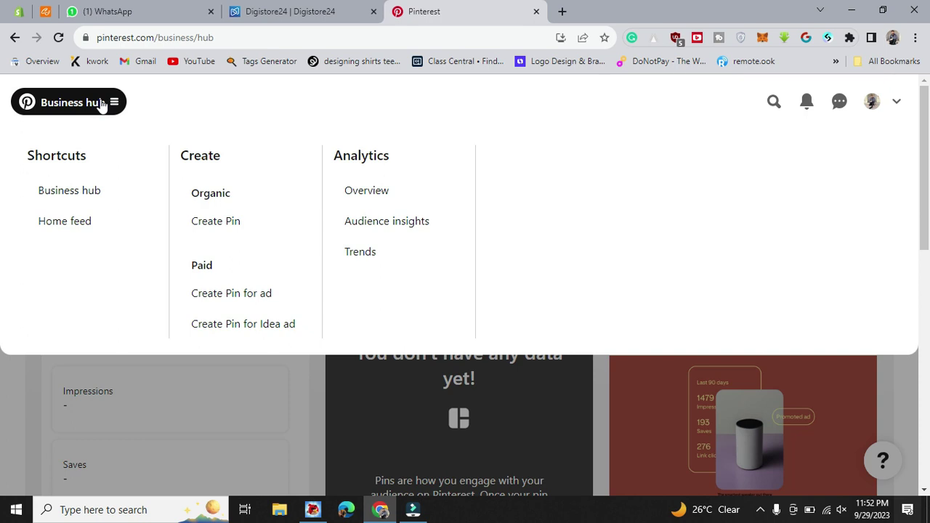
pyautogui.click(210, 231)
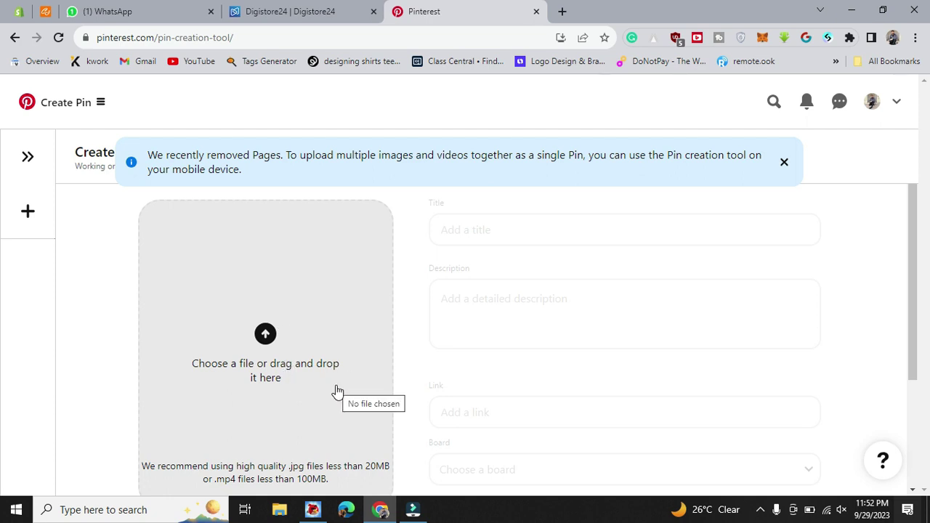
pyautogui.click(562, 8)
# Search Google Images for 'ketoplan' and open the preview of the ISSA KETO DIET image.
pyautogui.write('ket')
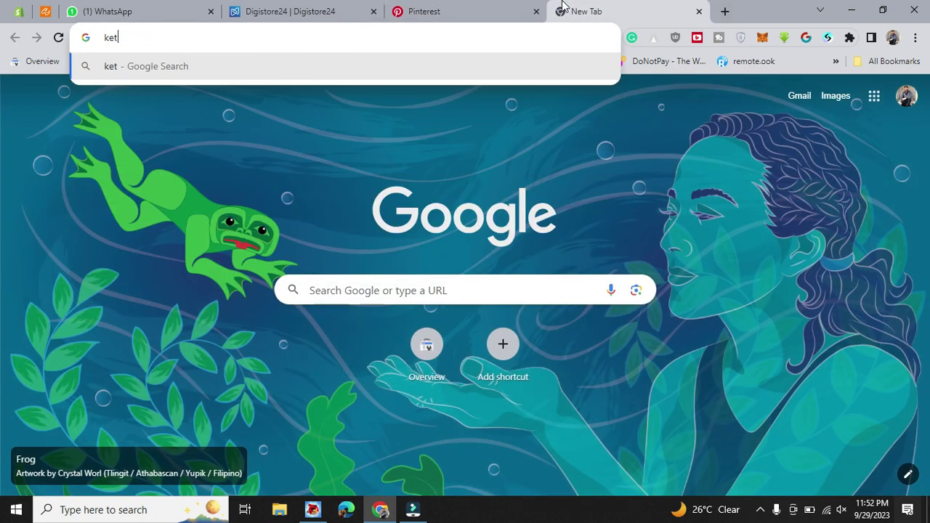
pyautogui.write('opla')
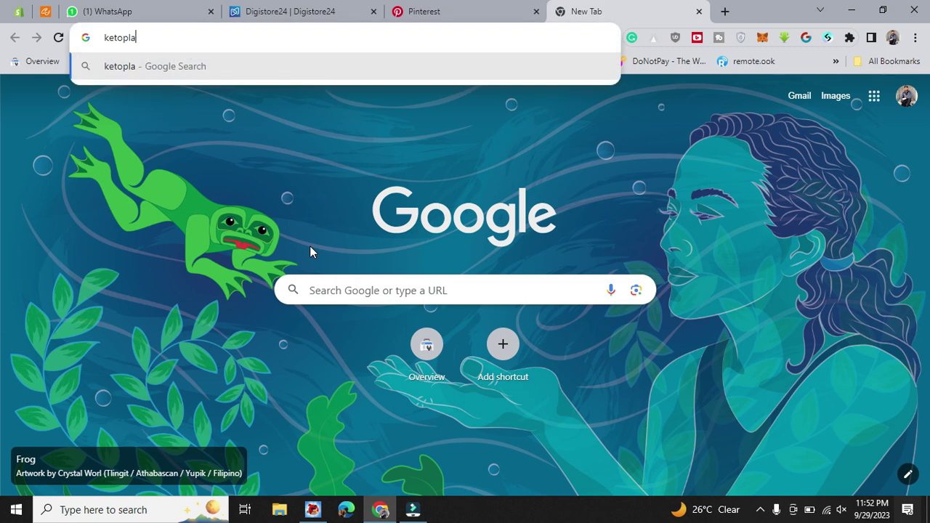
pyautogui.write('n')
pyautogui.press('Return')
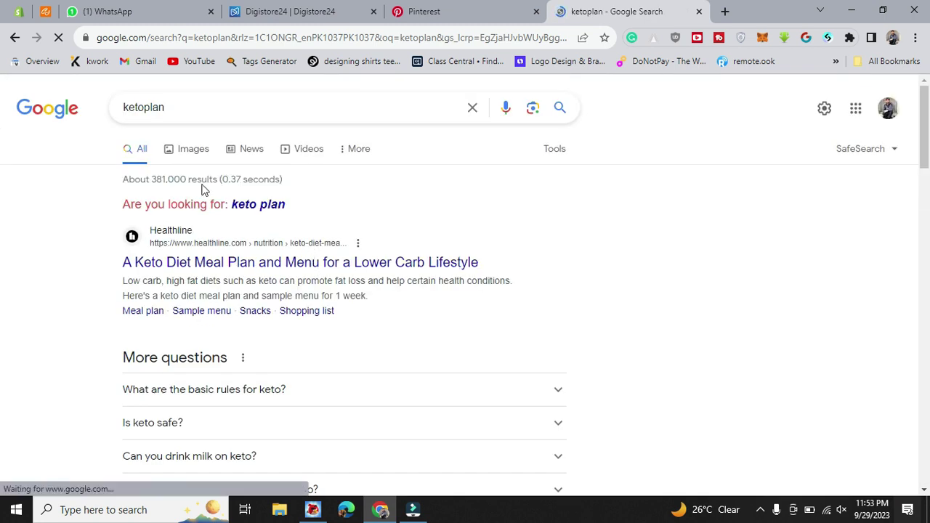
pyautogui.click(187, 160)
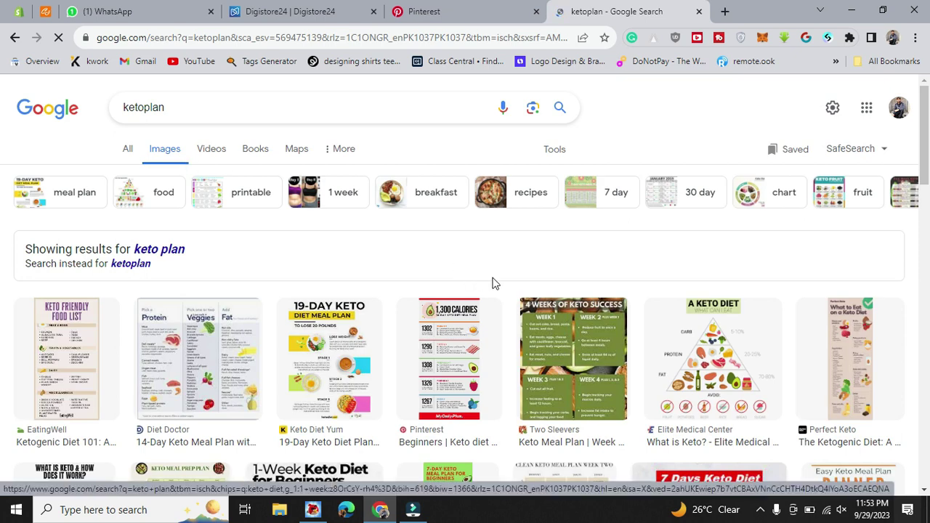
pyautogui.scroll(-2, 492, 283)
pyautogui.scroll(-2, 409, 397)
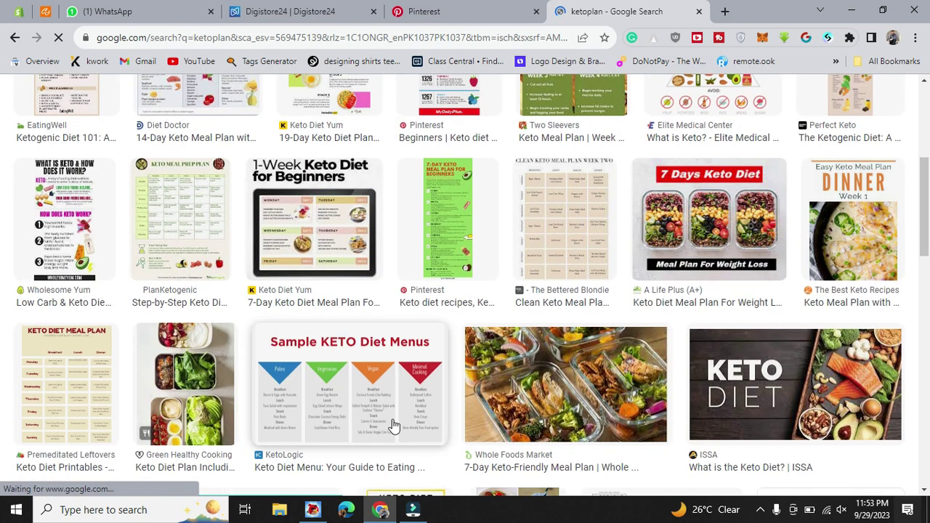
pyautogui.scroll(-2, 394, 423)
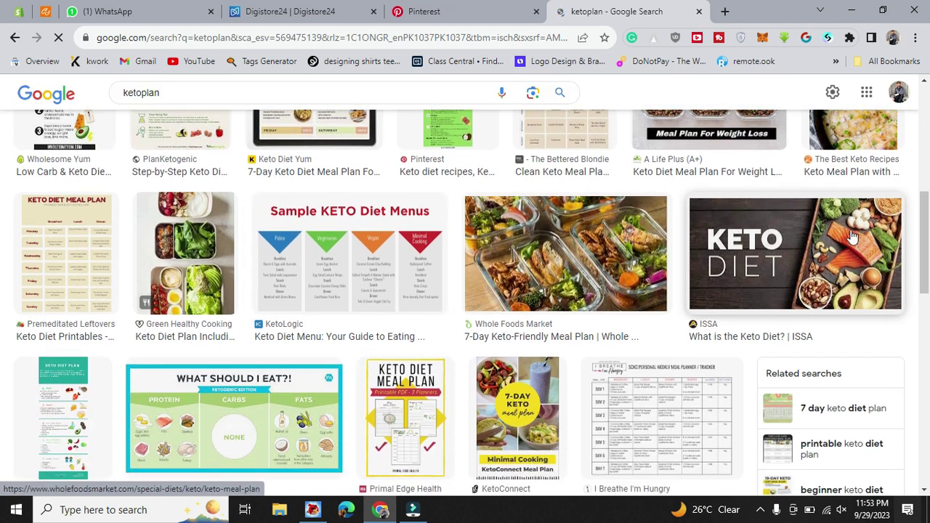
pyautogui.click(872, 231)
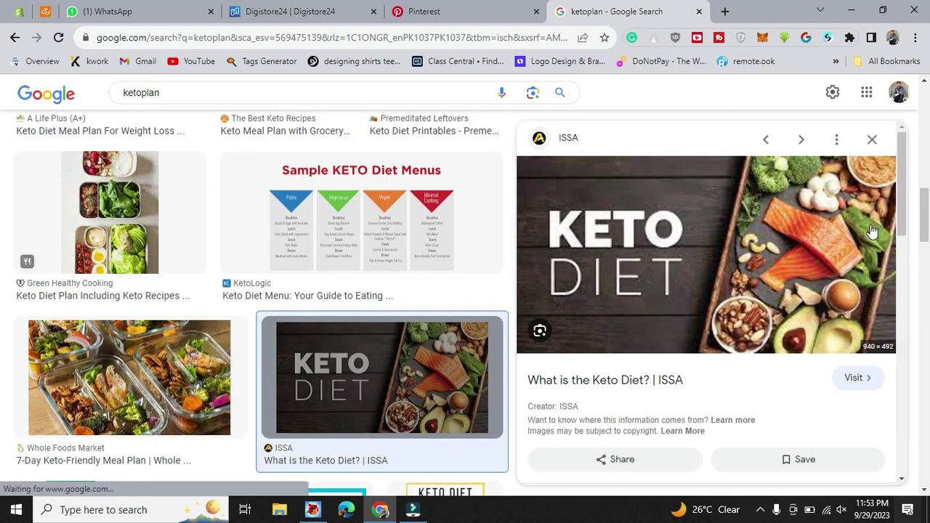
# Save the KETO DIET preview image to the Downloads folder.
pyautogui.rightClick(736, 237)
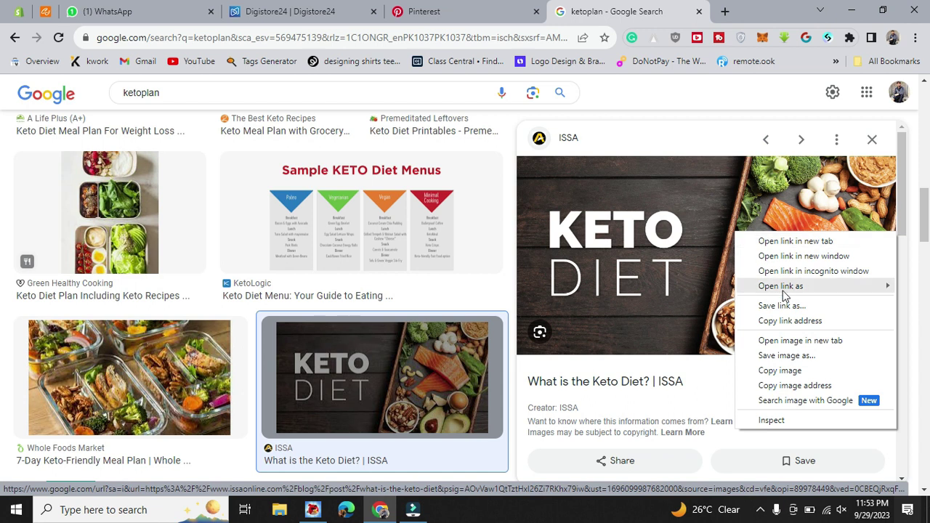
pyautogui.click(785, 312)
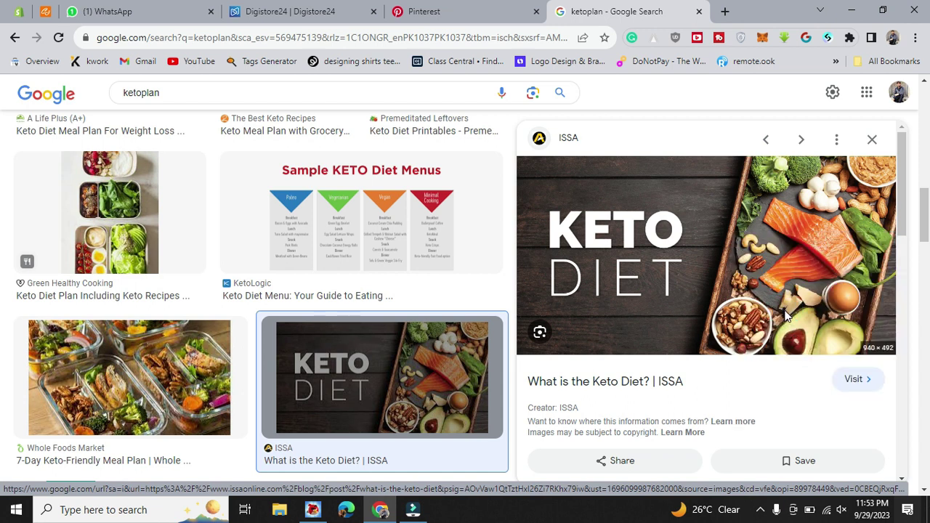
pyautogui.rightClick(785, 314)
pyautogui.click(809, 237)
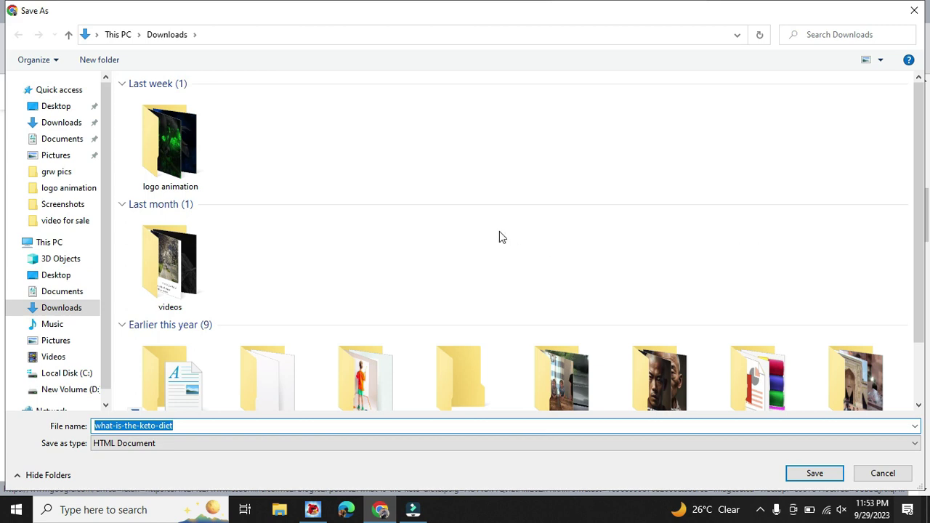
pyautogui.press('Return')
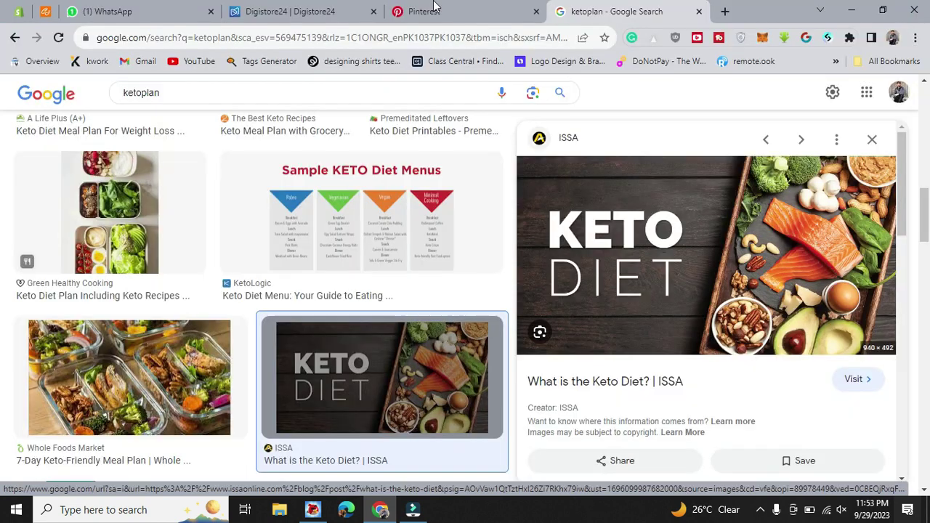
# Look over the empty Pinterest Create Pin form with its upload area, link and board fields.
pyautogui.click(425, 11)
pyautogui.scroll(-3, 442, 305)
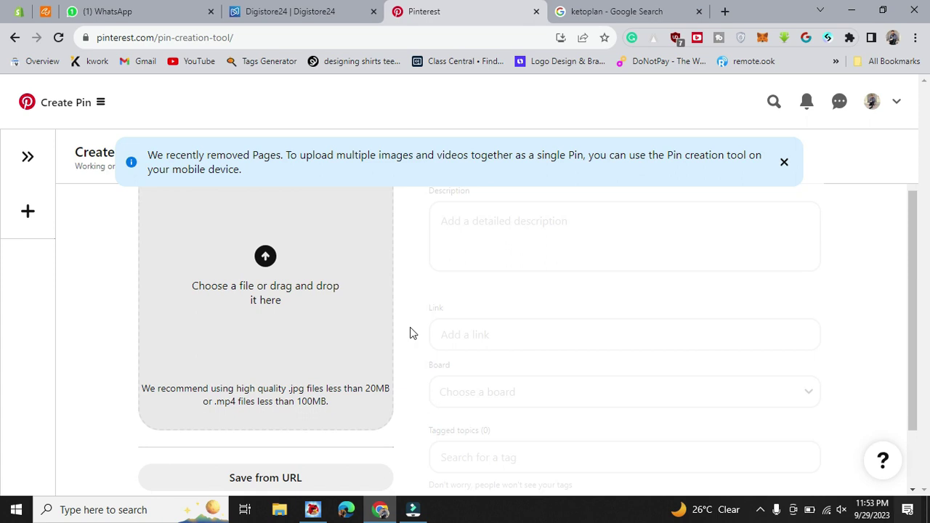
pyautogui.scroll(2, 409, 333)
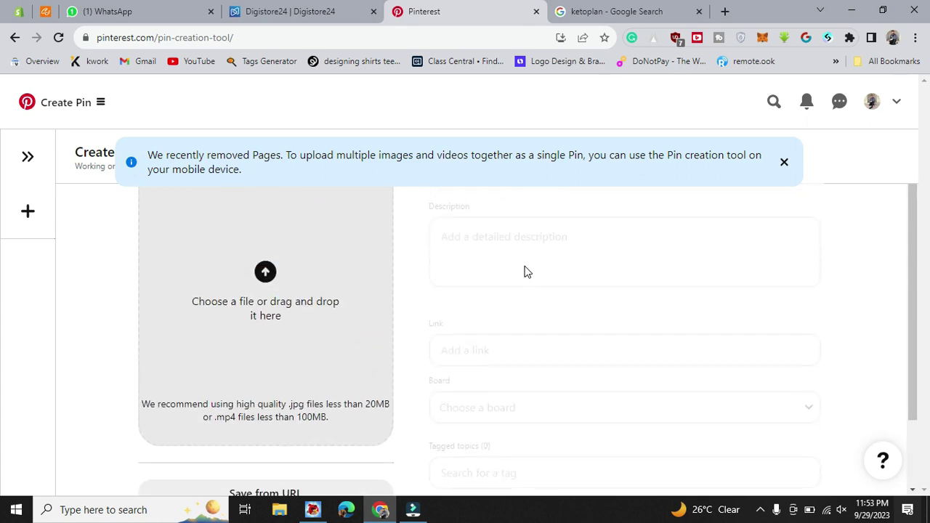
pyautogui.scroll(5, 527, 272)
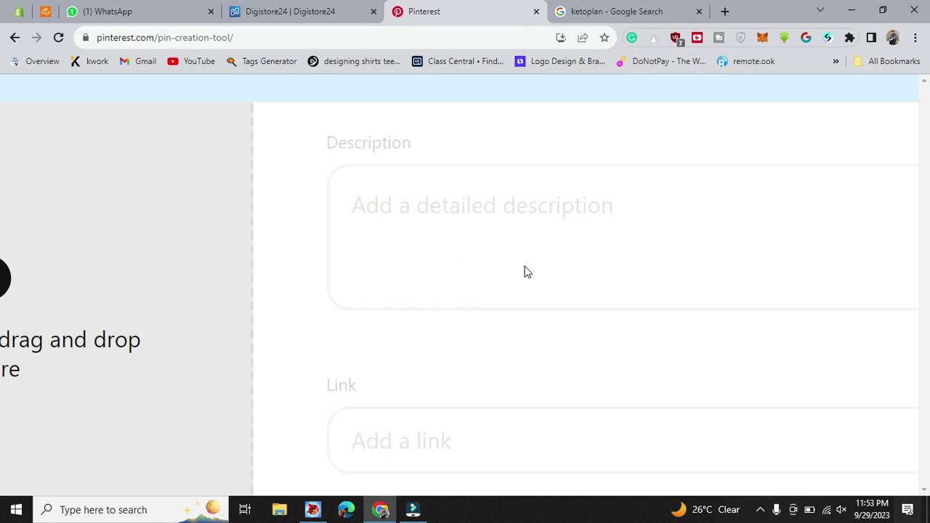
pyautogui.scroll(-5, 527, 271)
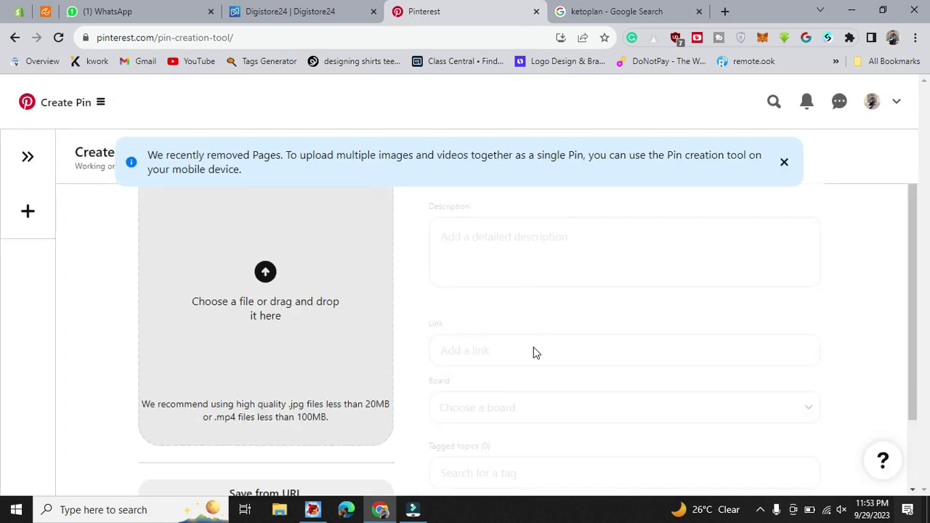
pyautogui.scroll(-2, 534, 353)
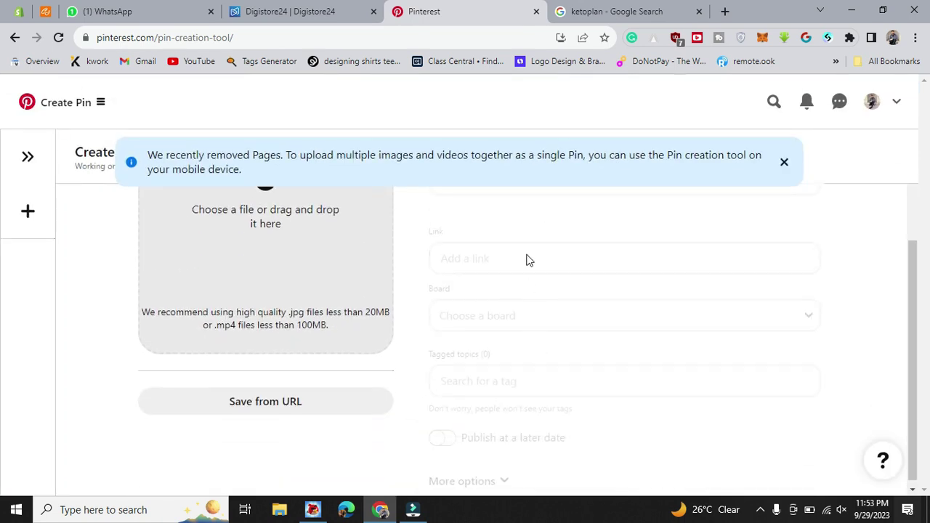
# Return to the Digistore24 Fitness & Health marketplace listings and scroll through them.
pyautogui.click(313, 14)
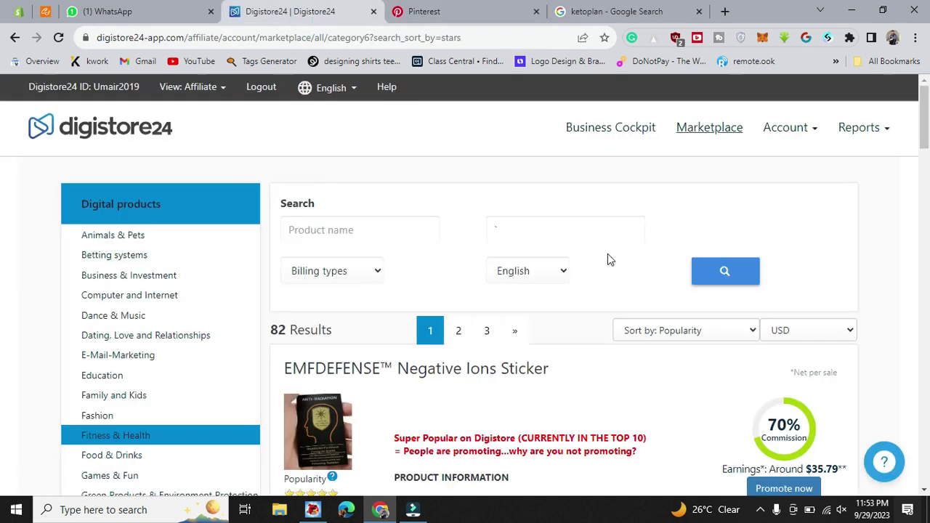
pyautogui.scroll(-4, 609, 260)
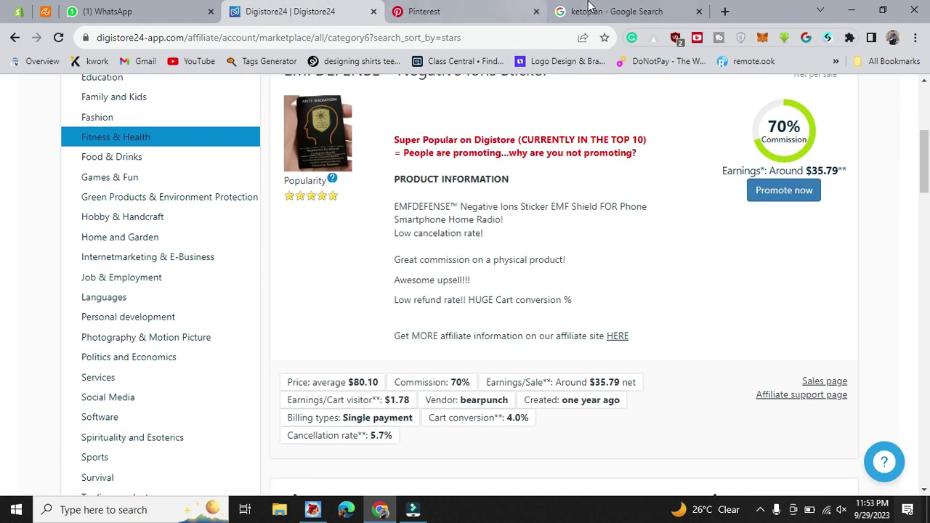
pyautogui.scroll(-1, 533, 347)
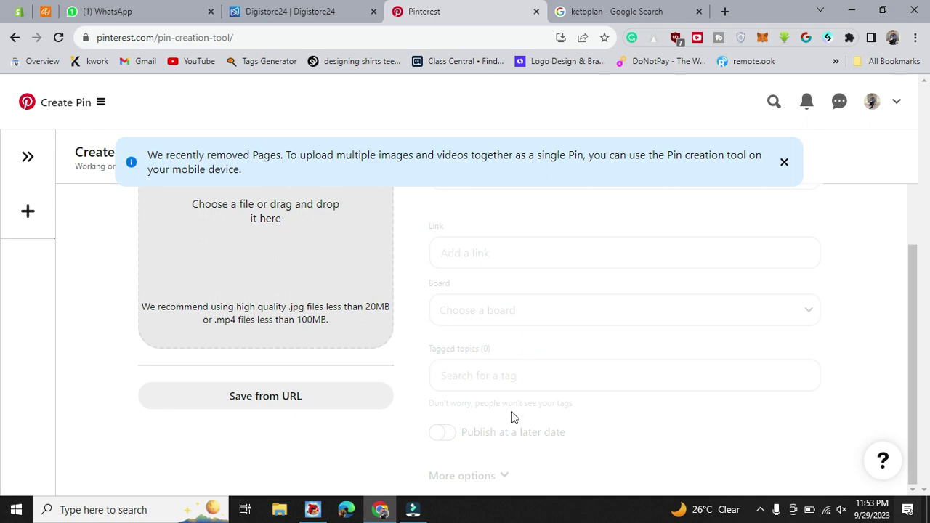
# Filter the Digistore24 marketplace to the Food & Drinks category, showing 20 results.
pyautogui.click(275, 10)
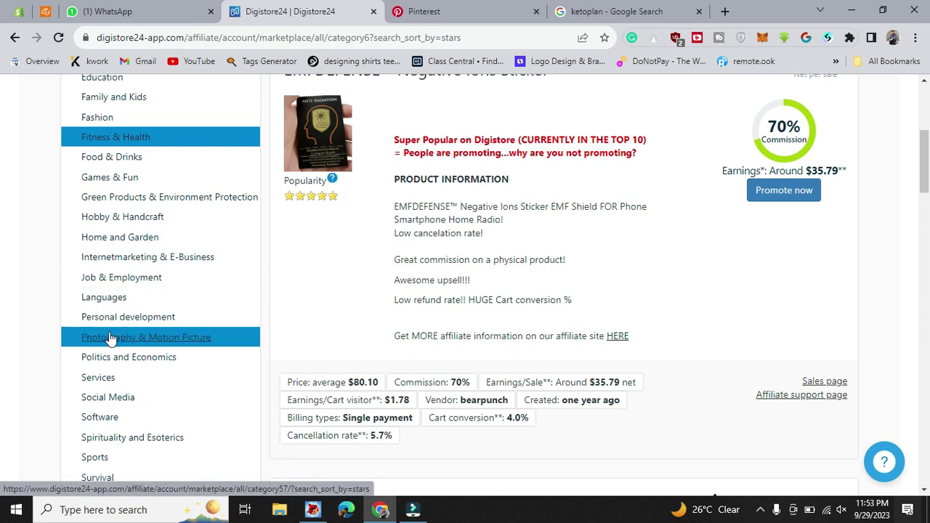
pyautogui.scroll(-2, 109, 339)
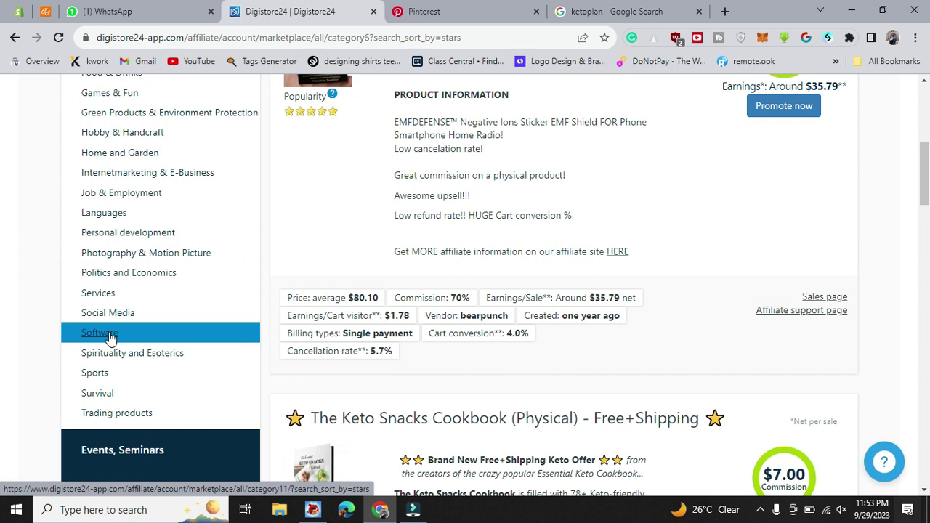
pyautogui.scroll(2, 109, 338)
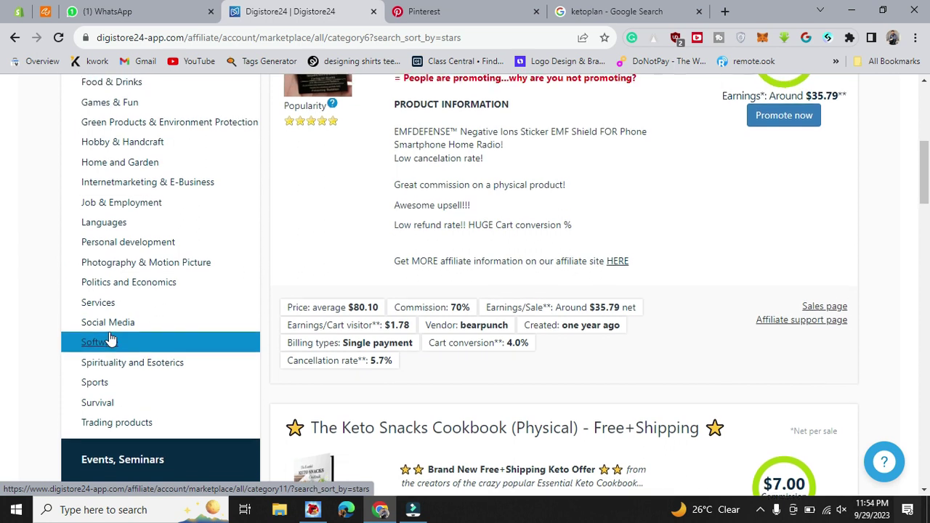
pyautogui.scroll(1, 116, 244)
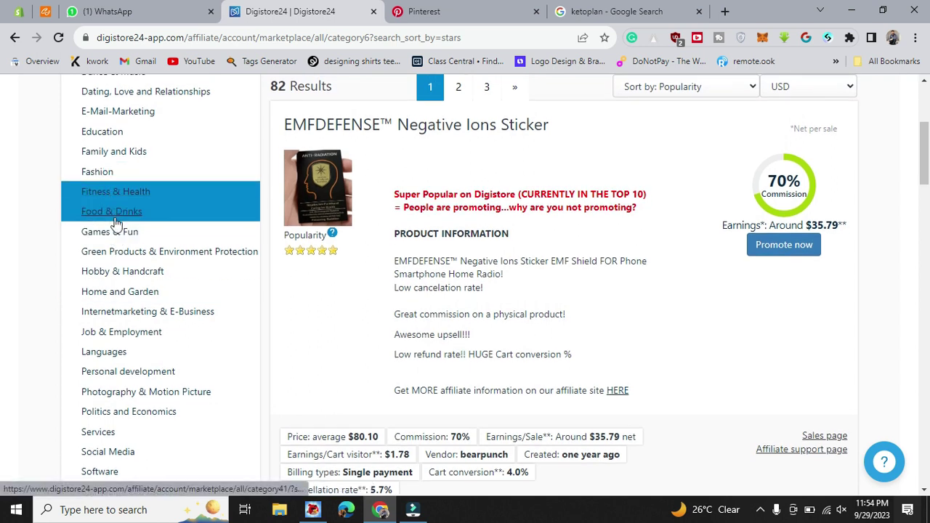
pyautogui.click(113, 211)
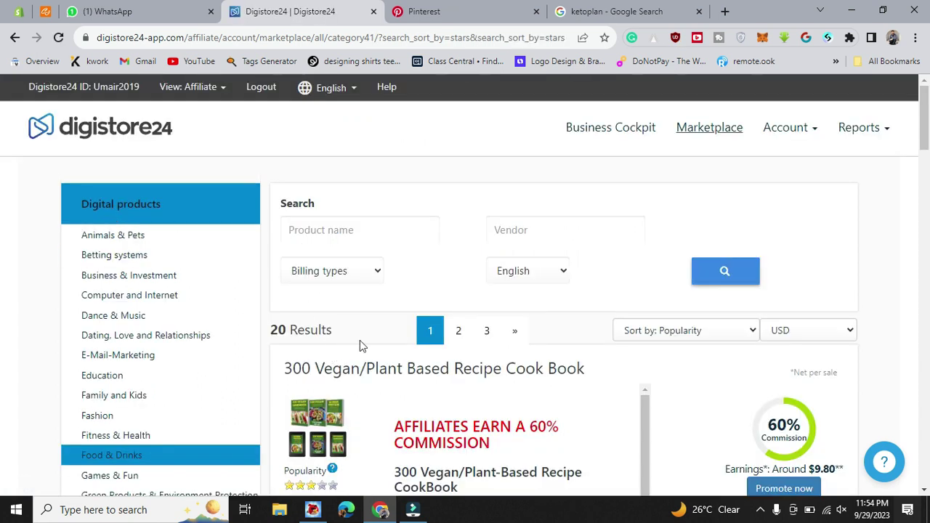
# Browse the first page of Food & Drinks products, including Keto-20.com at 90% commission.
pyautogui.scroll(-3, 360, 341)
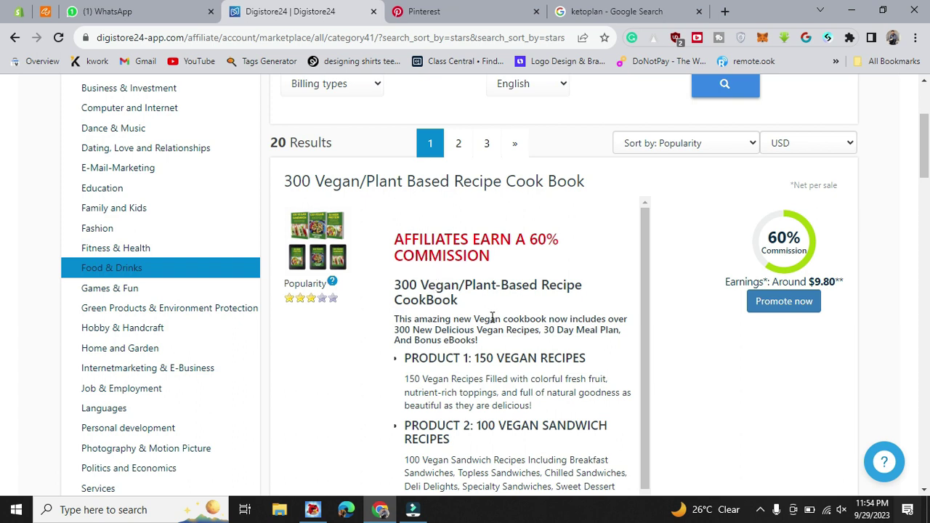
pyautogui.scroll(-1, 492, 320)
pyautogui.scroll(-1, 492, 322)
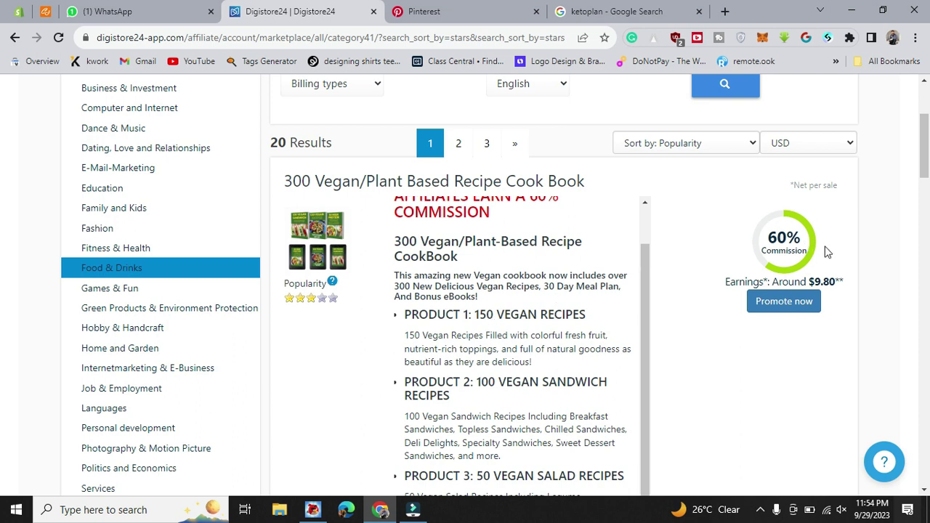
pyautogui.scroll(-6, 847, 274)
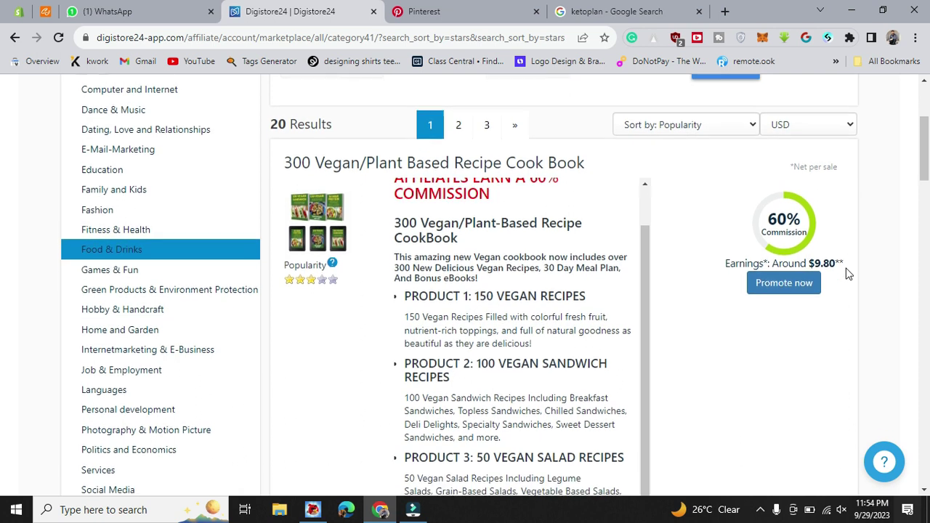
pyautogui.scroll(-2, 846, 274)
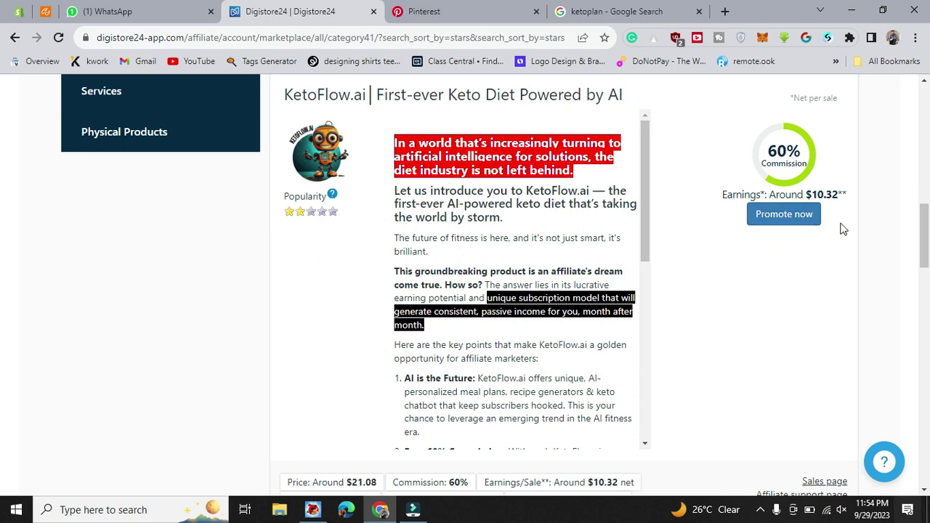
pyautogui.scroll(-5, 843, 229)
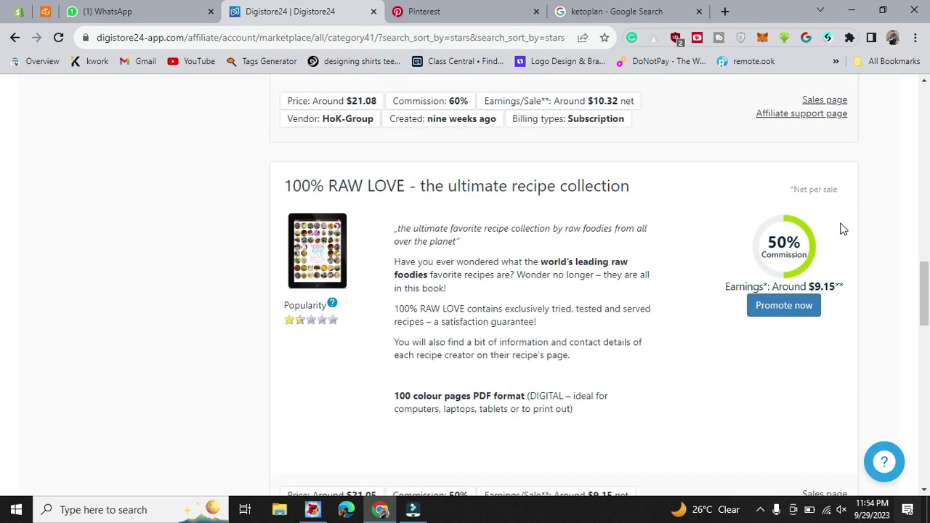
pyautogui.scroll(-5, 843, 229)
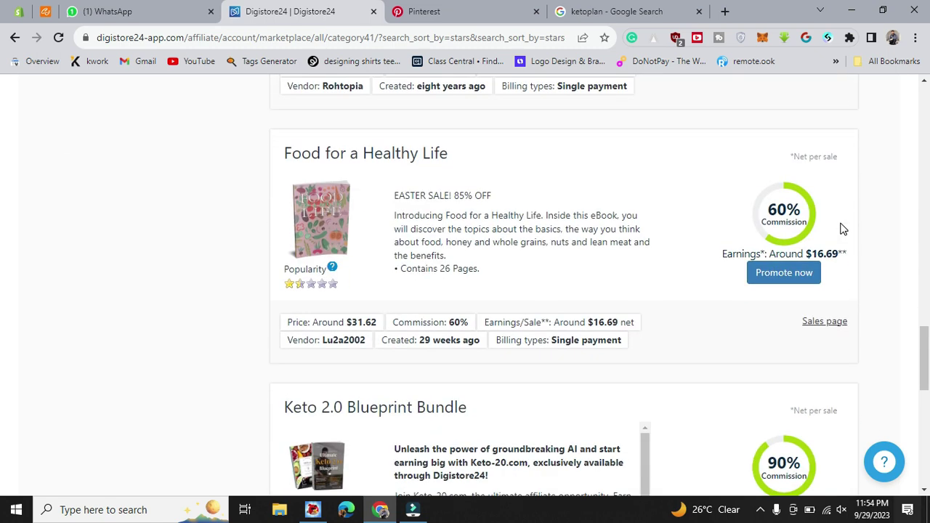
pyautogui.scroll(-4, 843, 229)
pyautogui.scroll(-3, 843, 229)
pyautogui.scroll(2, 843, 229)
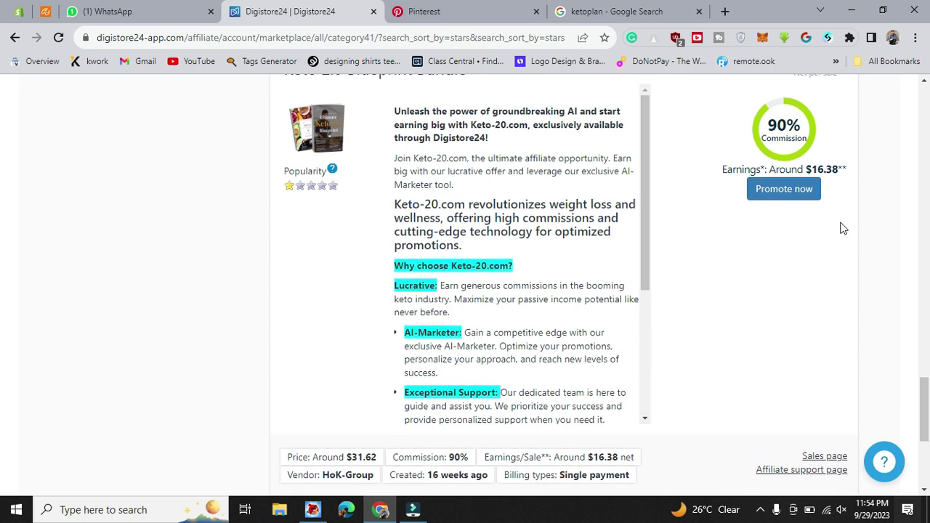
pyautogui.scroll(-3, 843, 229)
pyautogui.scroll(2, 843, 229)
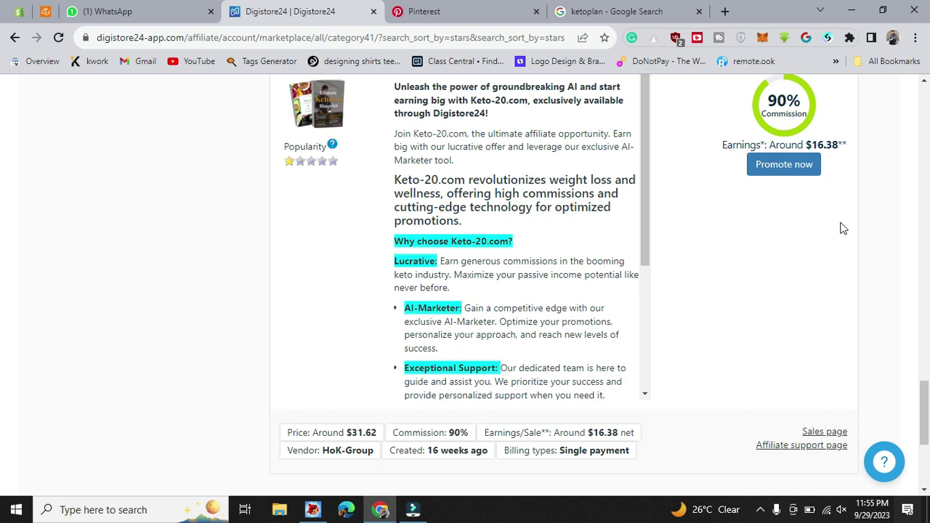
pyautogui.scroll(-2, 842, 228)
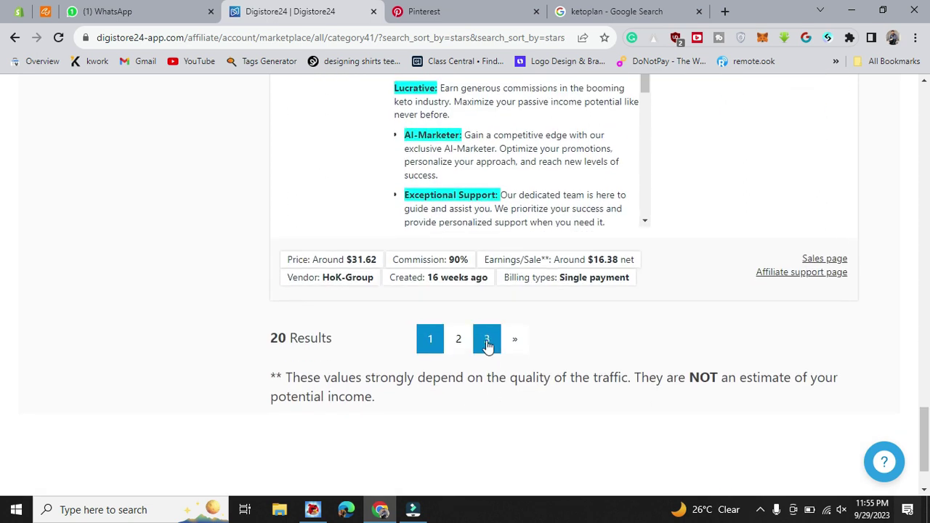
# Go to page 3 of Food & Drinks results and browse listings like Healthy Eating Books (60%).
pyautogui.click(487, 341)
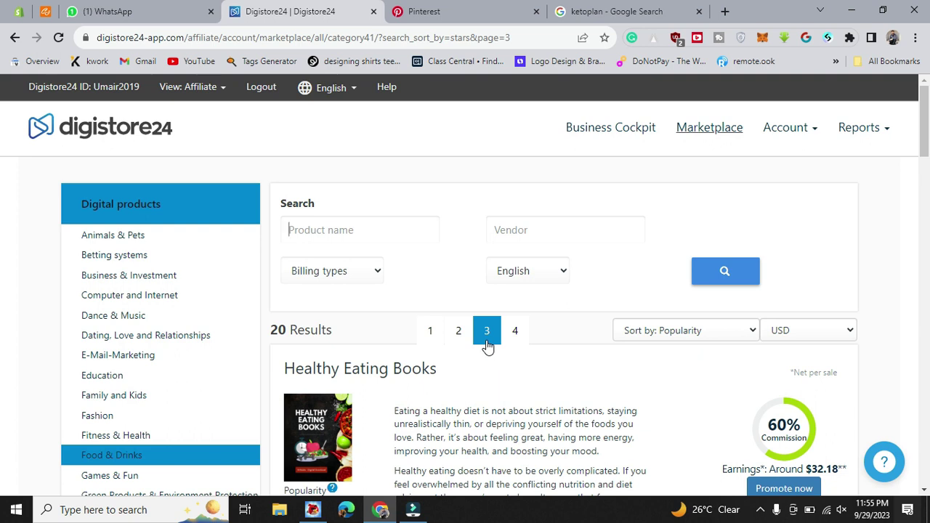
pyautogui.scroll(-1, 470, 388)
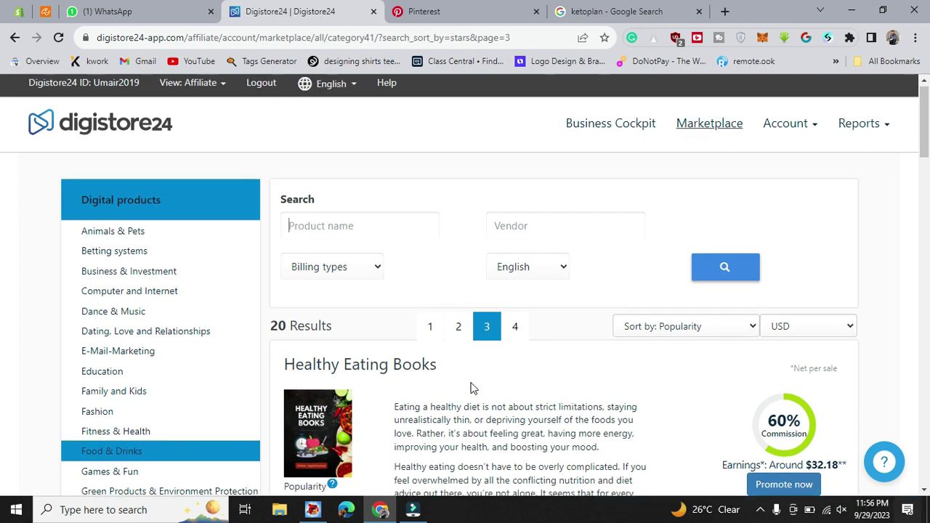
pyautogui.scroll(-3, 471, 388)
pyautogui.scroll(-2, 471, 388)
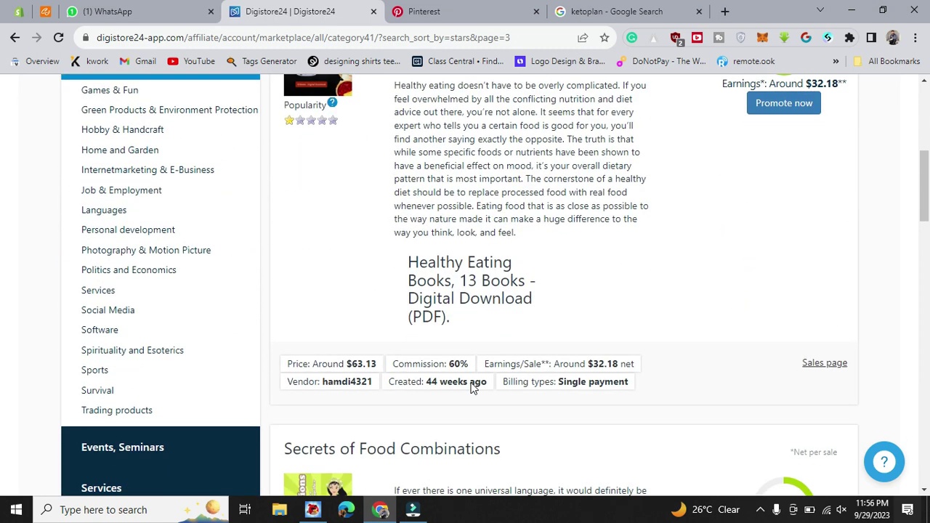
pyautogui.scroll(-2, 471, 388)
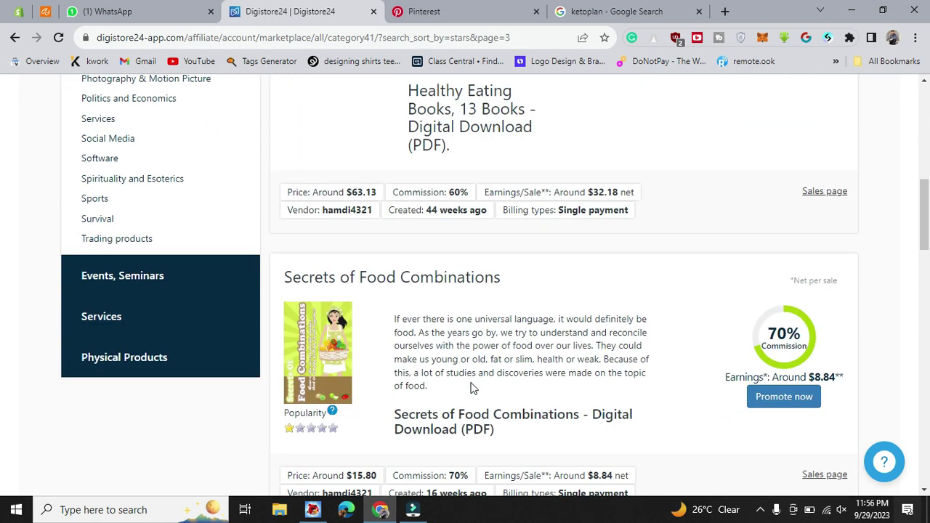
pyautogui.scroll(-3, 471, 388)
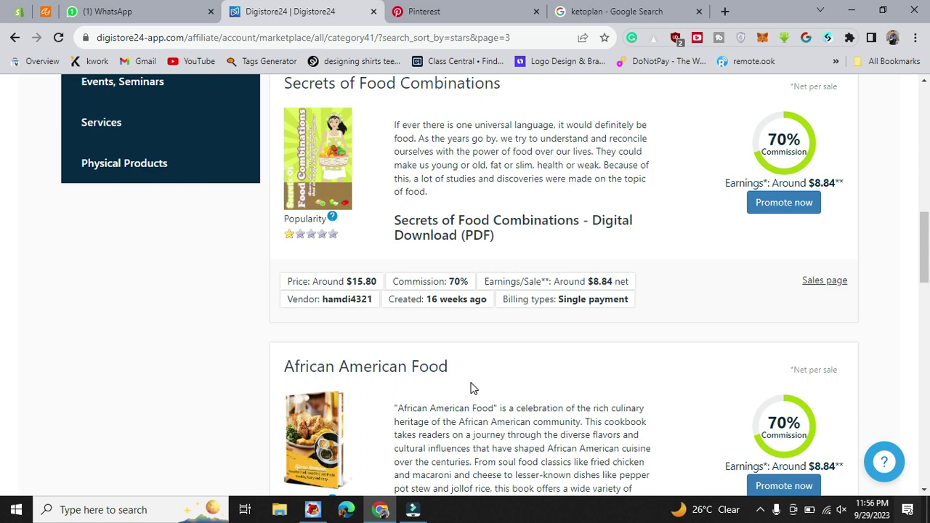